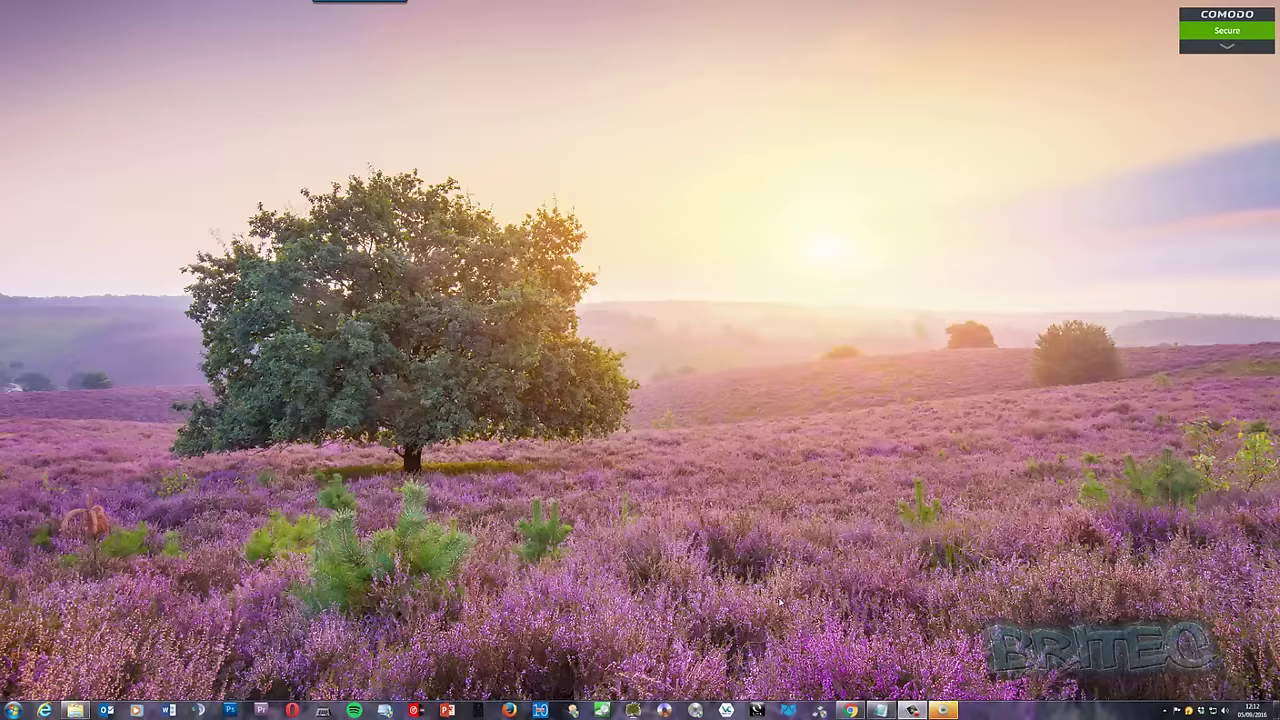
- Switch to Chrome and examine the EaseUS Data Recovery Wizard page's recovery features, covered file types and supported storage media
left_click(850, 711)
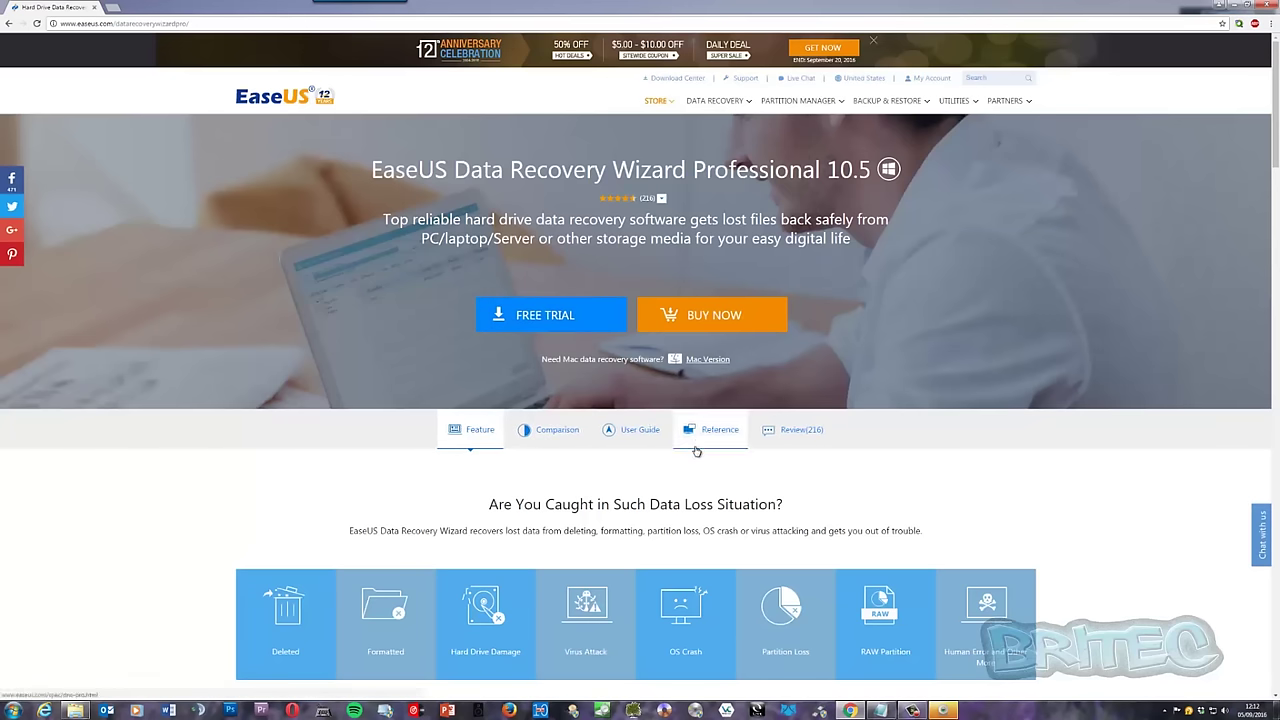
scroll(696, 451, "down", 5)
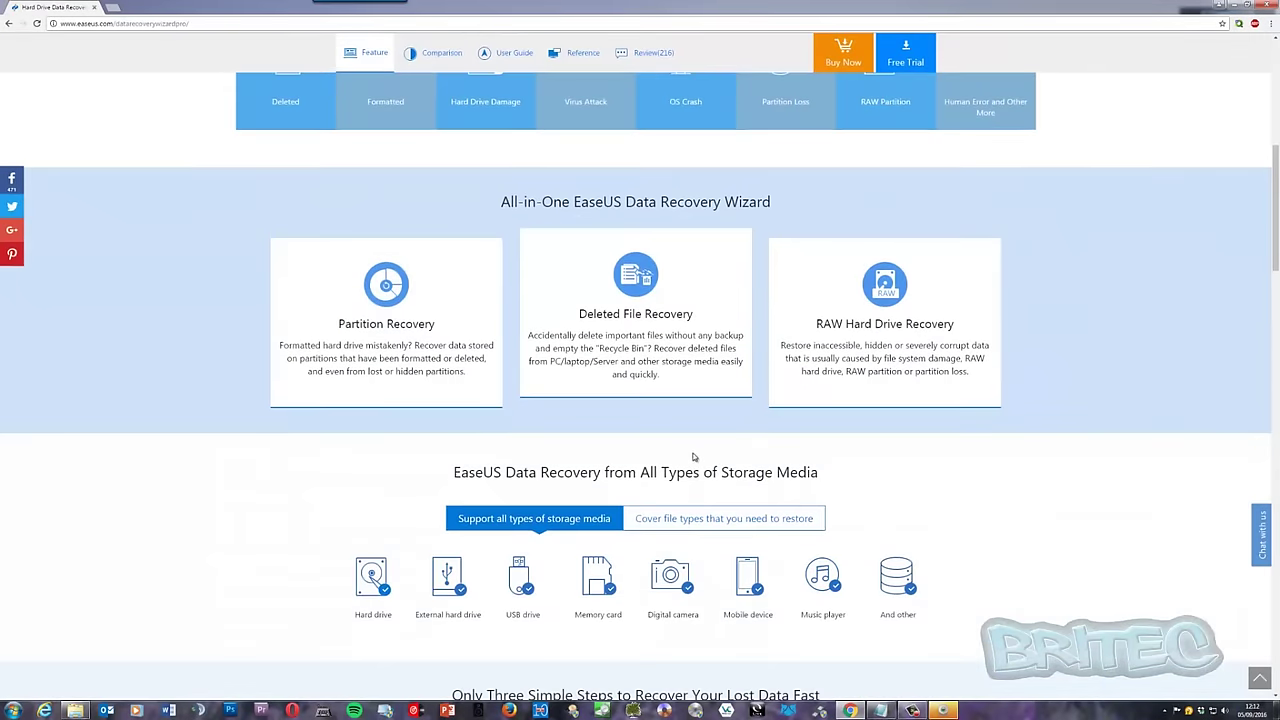
scroll(693, 457, "down", 1)
scroll(693, 457, "up", 1)
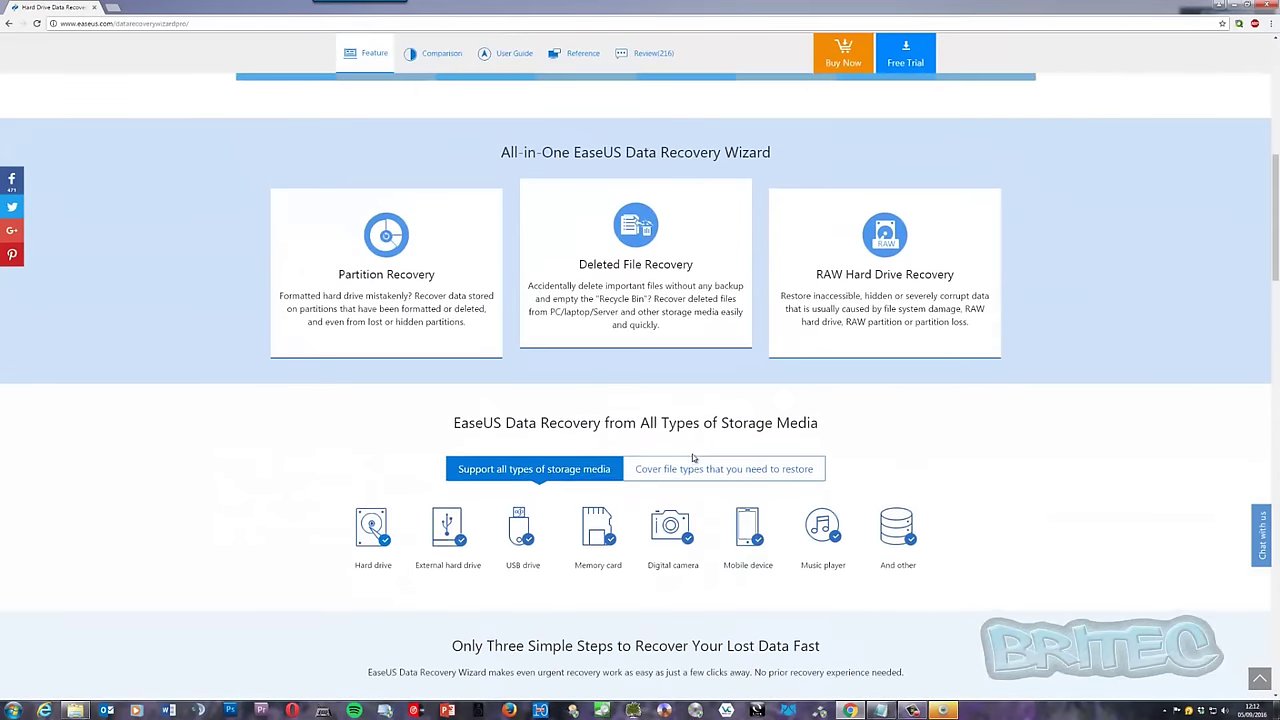
left_click(694, 464)
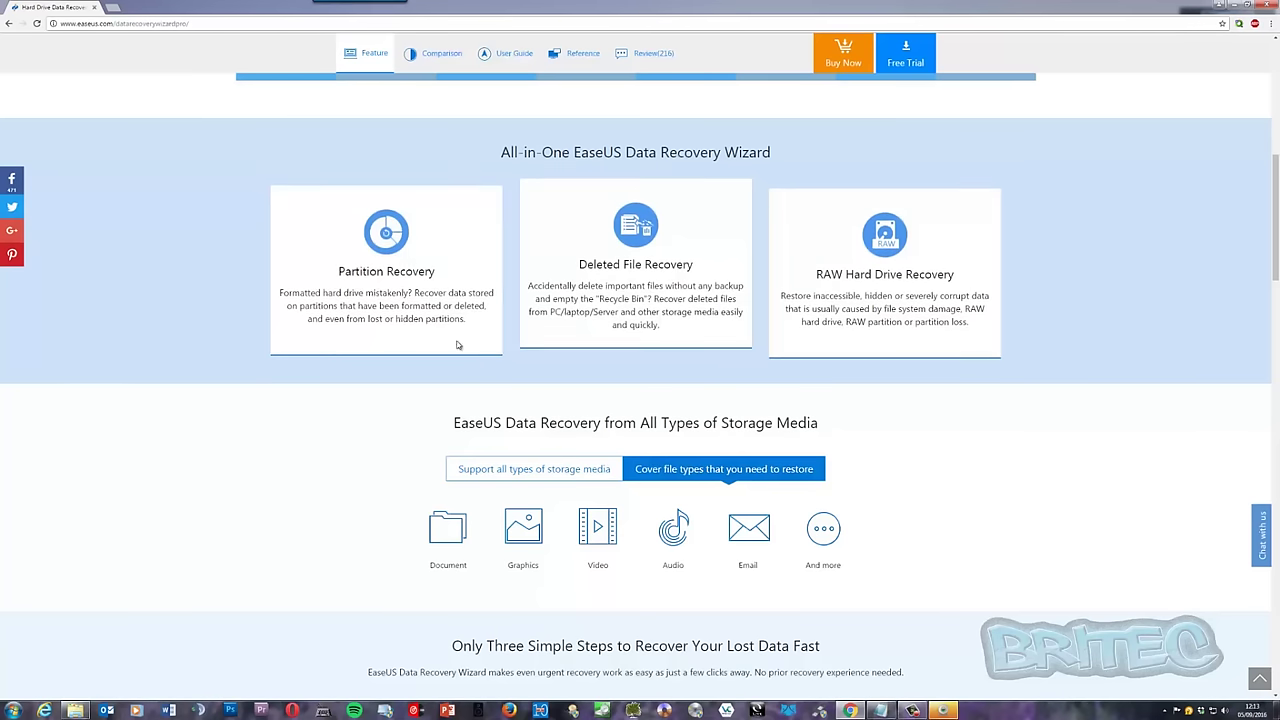
scroll(479, 353, "down", 2)
left_click(500, 318)
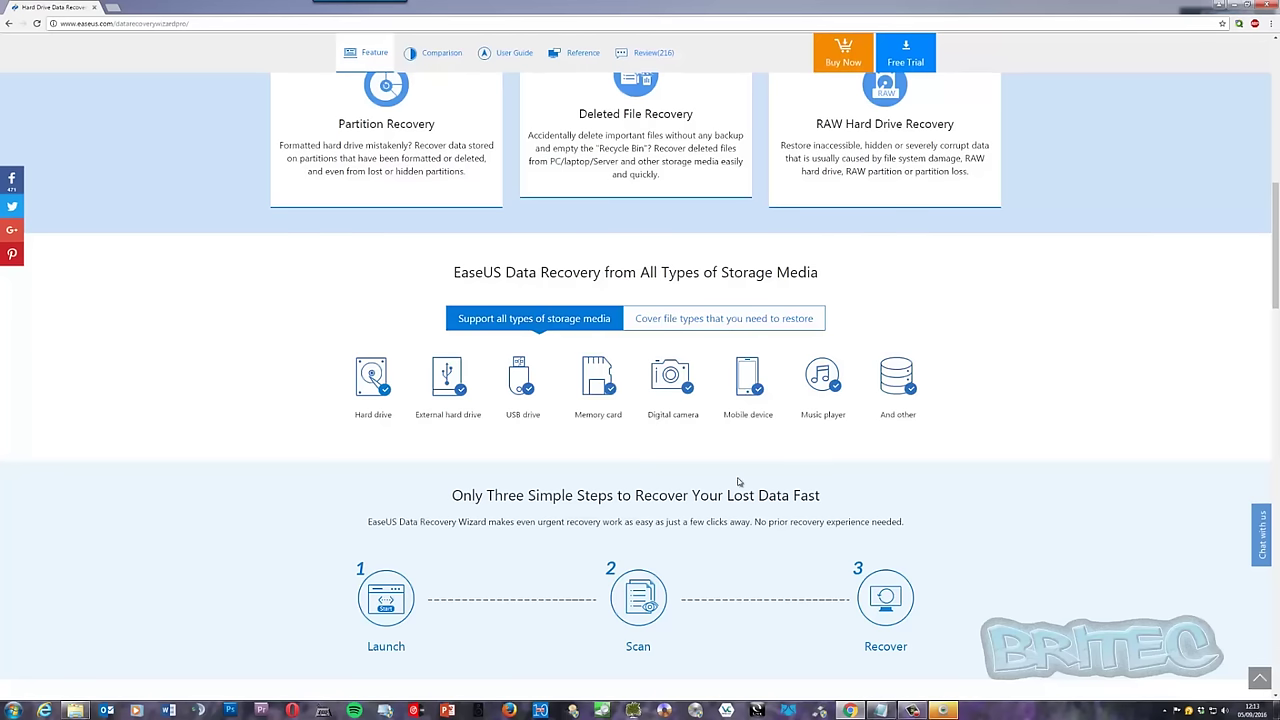
- Examine the three recovery steps and the list of product benefits on the Data Recovery Wizard page
scroll(737, 486, "down", 3)
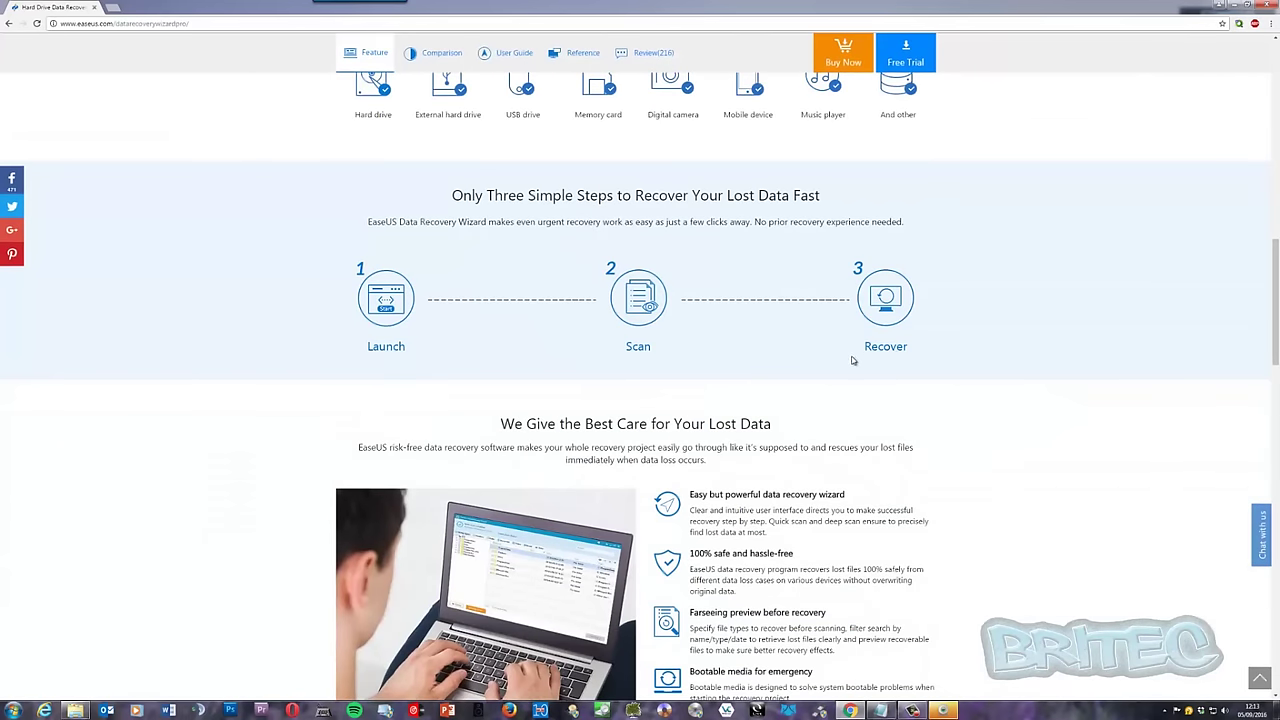
scroll(808, 376, "down", 2)
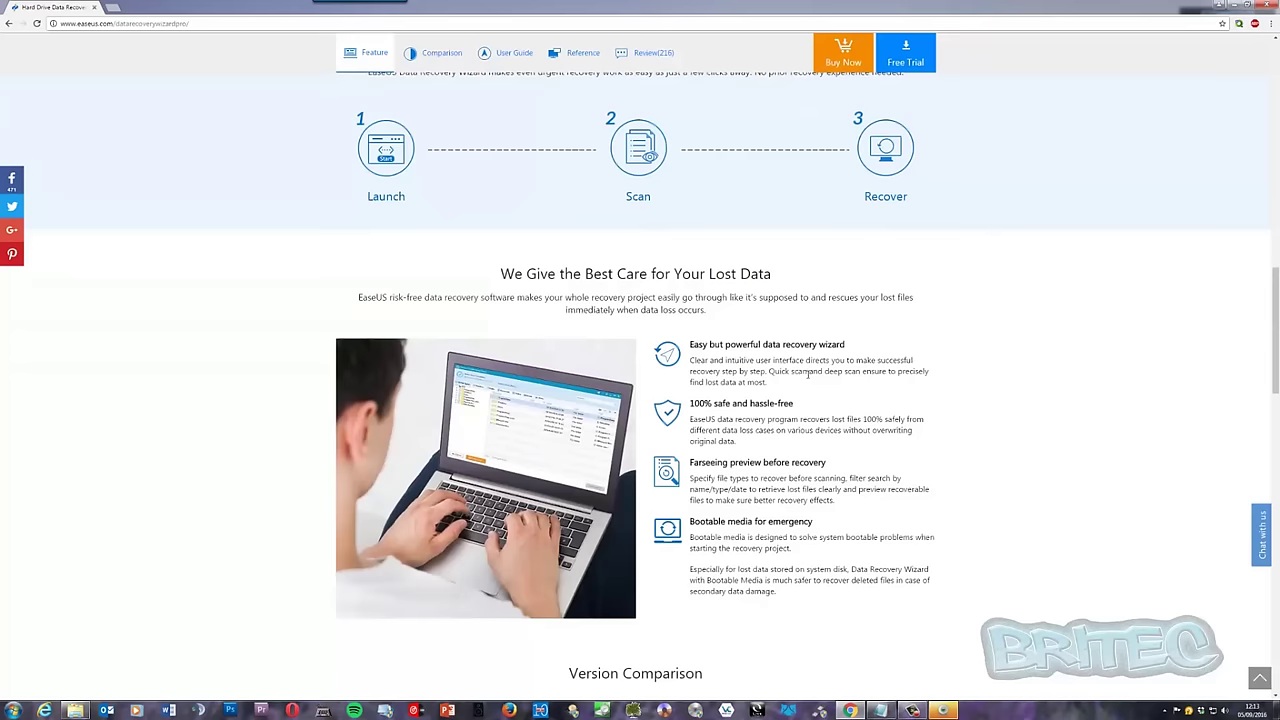
scroll(798, 373, "down", 1)
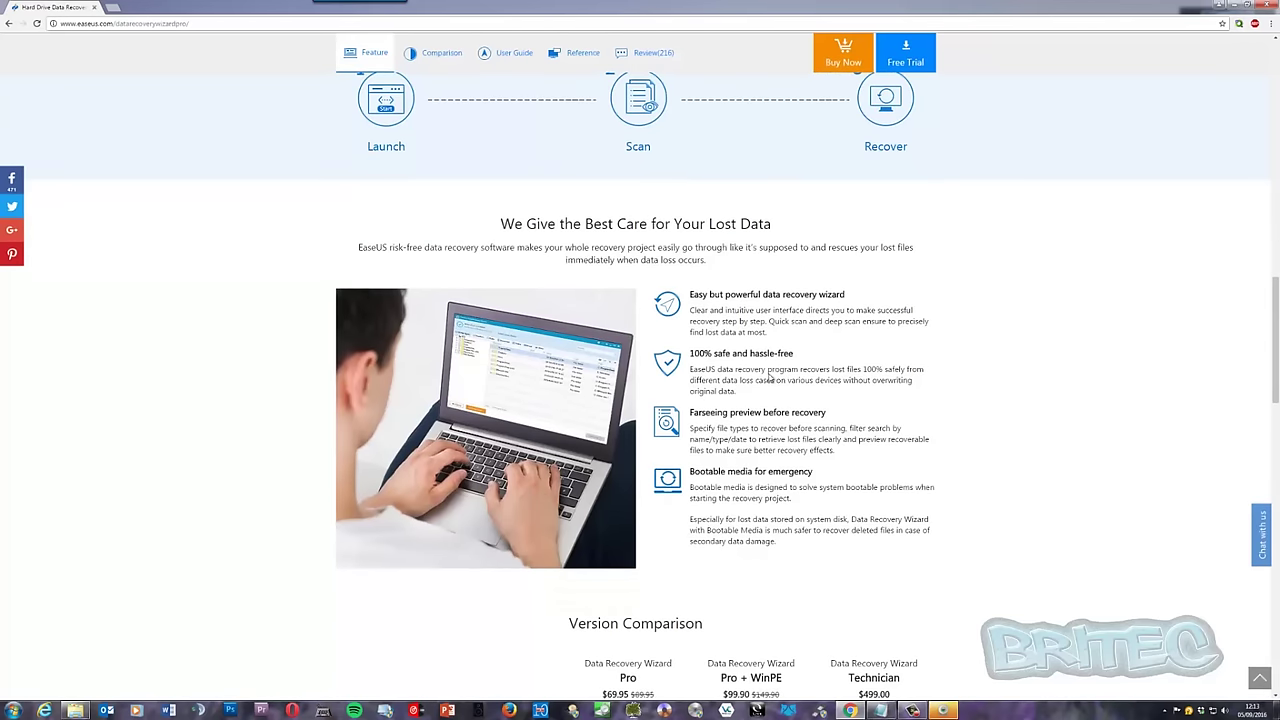
scroll(766, 465, "down", 1)
- Examine the version comparison of the Pro, Pro + WinPE and Technician editions, including prices and included features
scroll(766, 465, "down", 5)
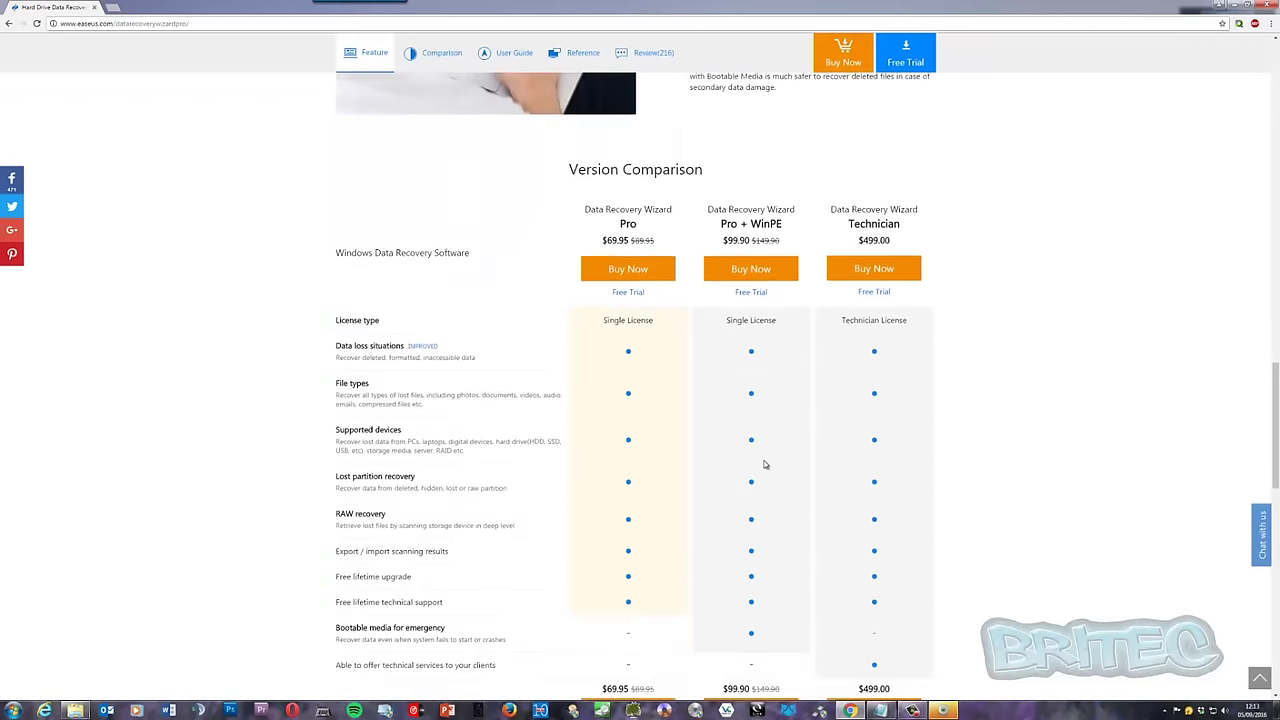
scroll(766, 463, "up", 1)
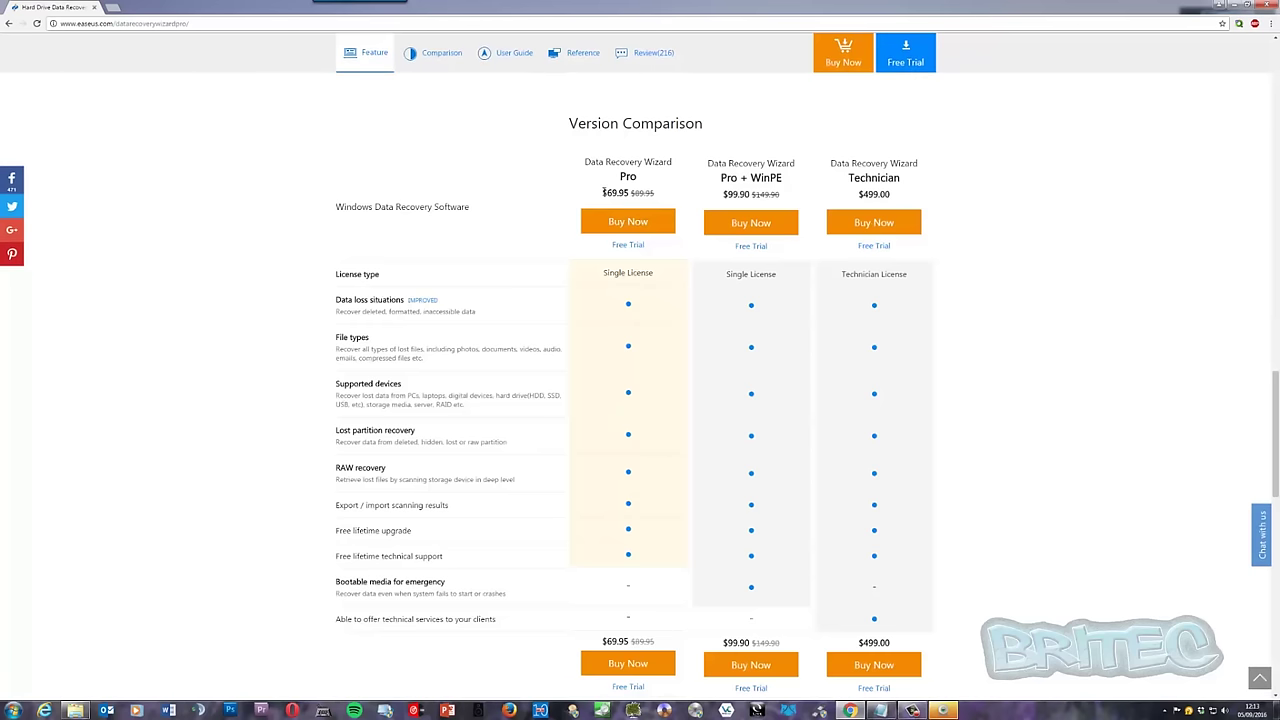
left_click_drag(603, 192, 658, 193)
left_click(667, 199)
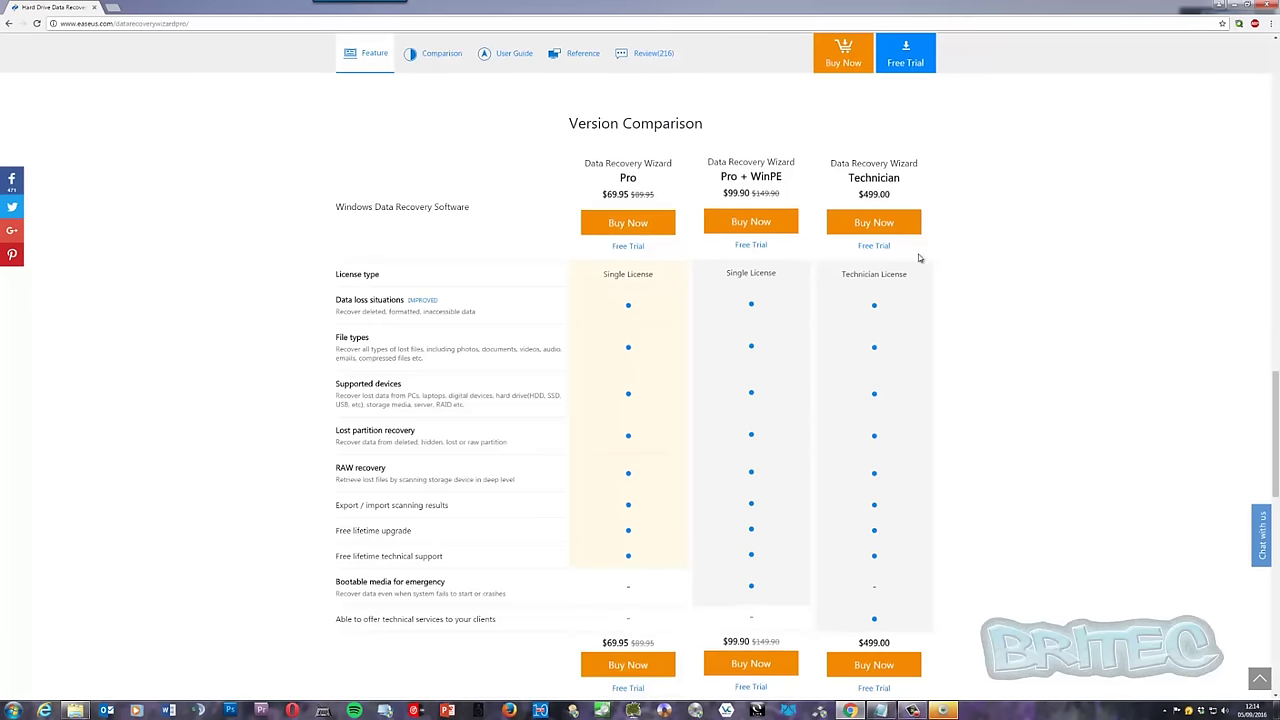
scroll(969, 302, "down", 2)
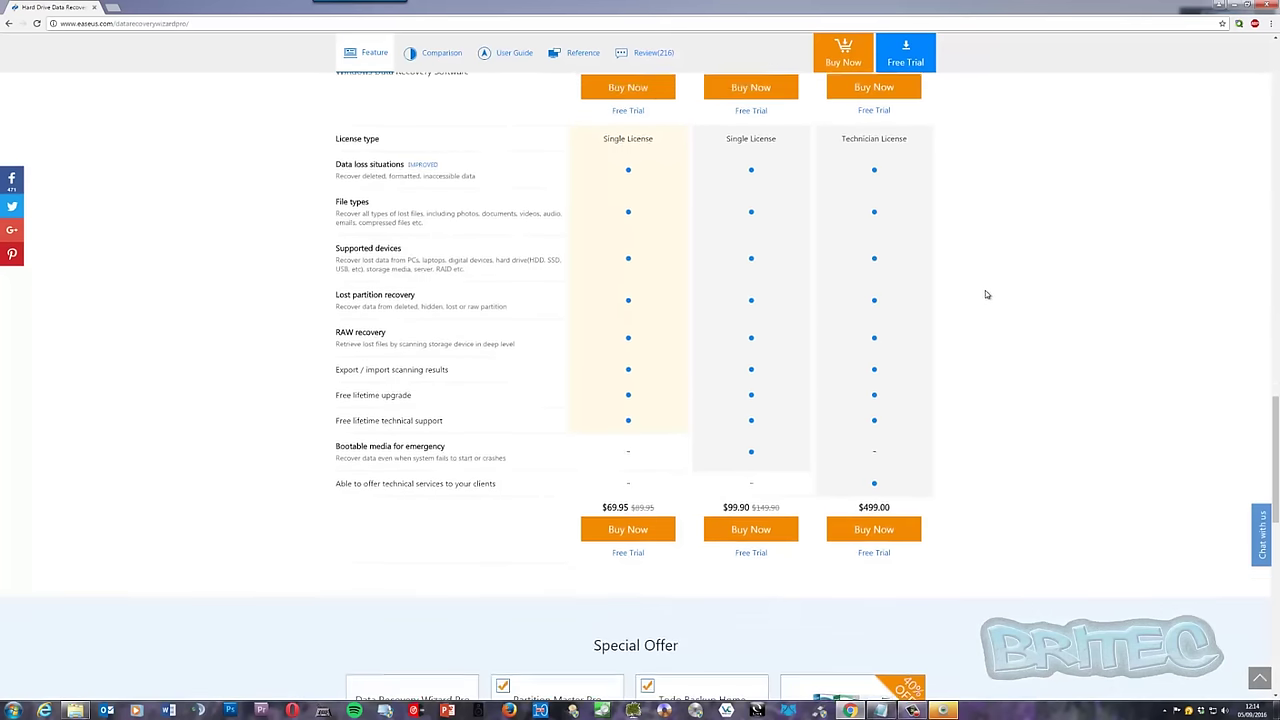
scroll(985, 290, "up", 1)
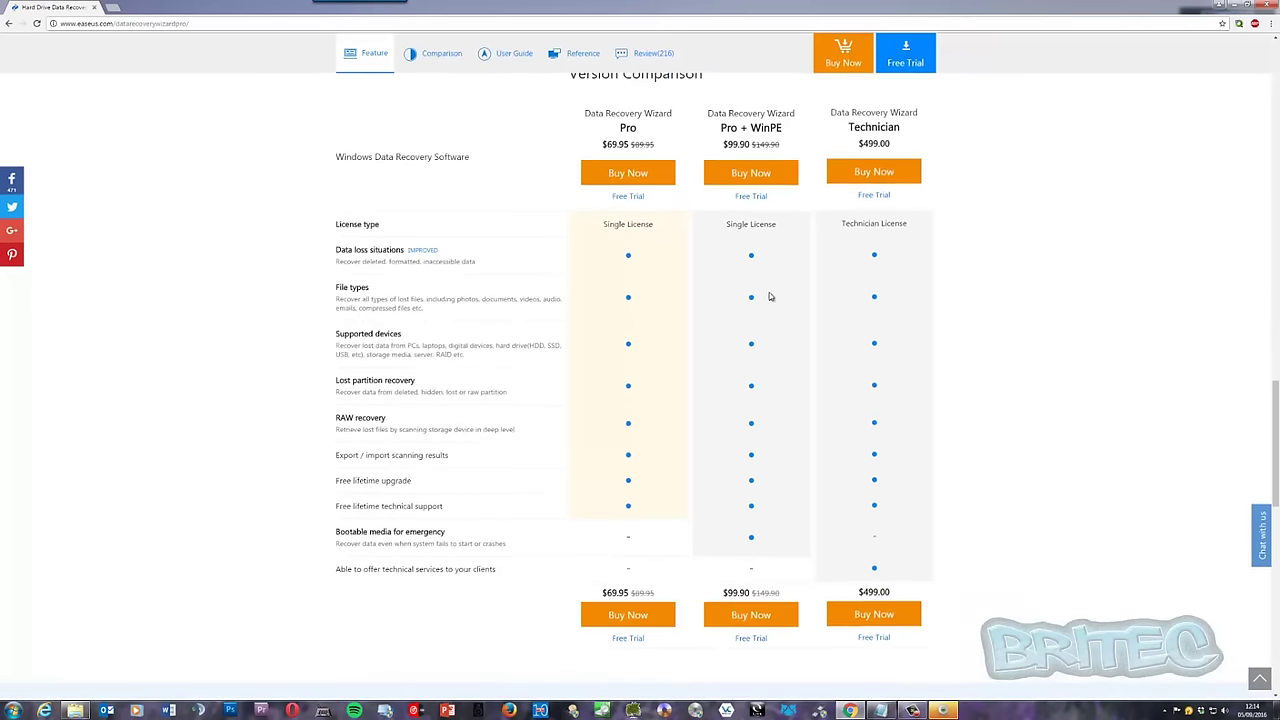
- Download the free trial of Data Recovery Wizard Pro, minimize the browser and run the downloaded installer
left_click(628, 196)
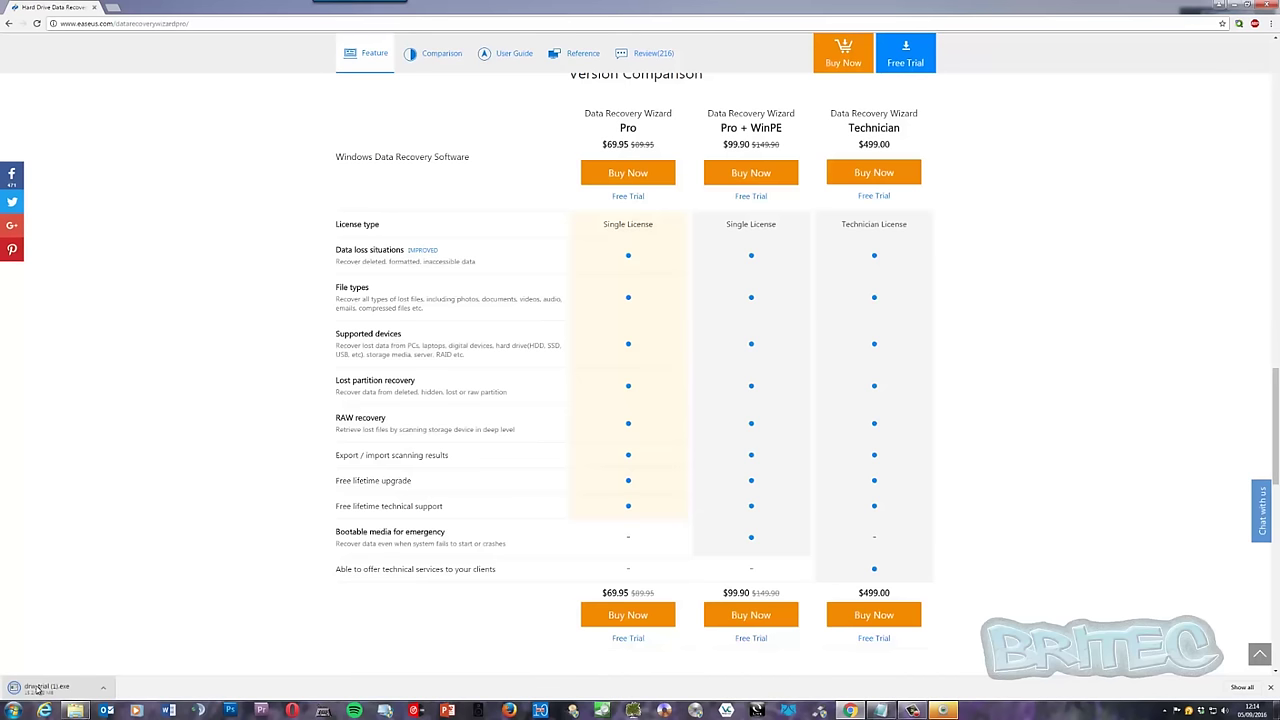
left_click(37, 689)
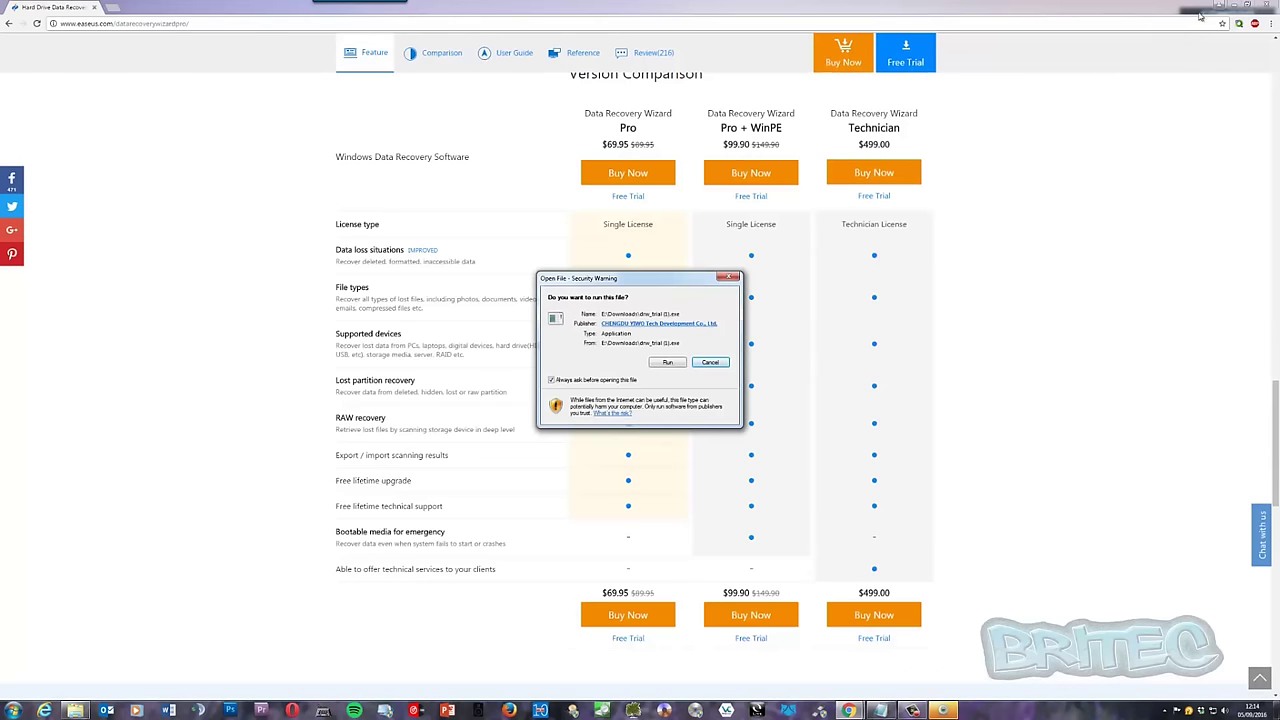
left_click(1238, 7)
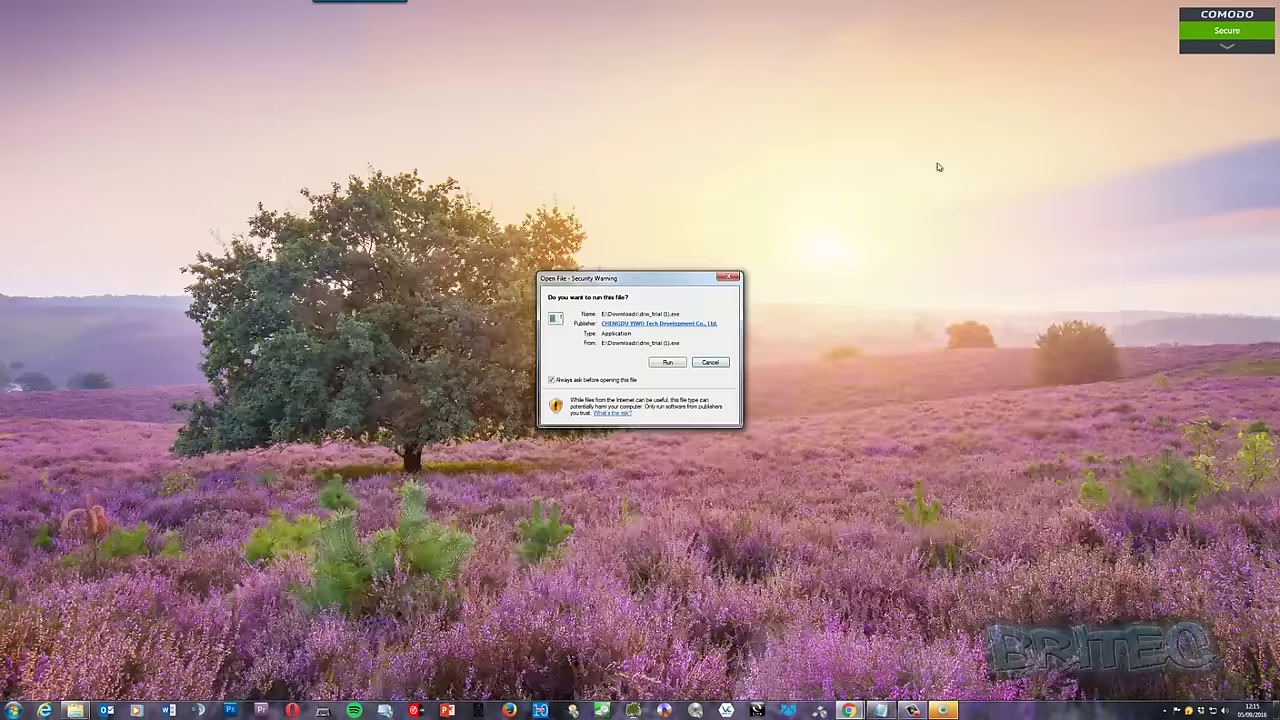
left_click(667, 363)
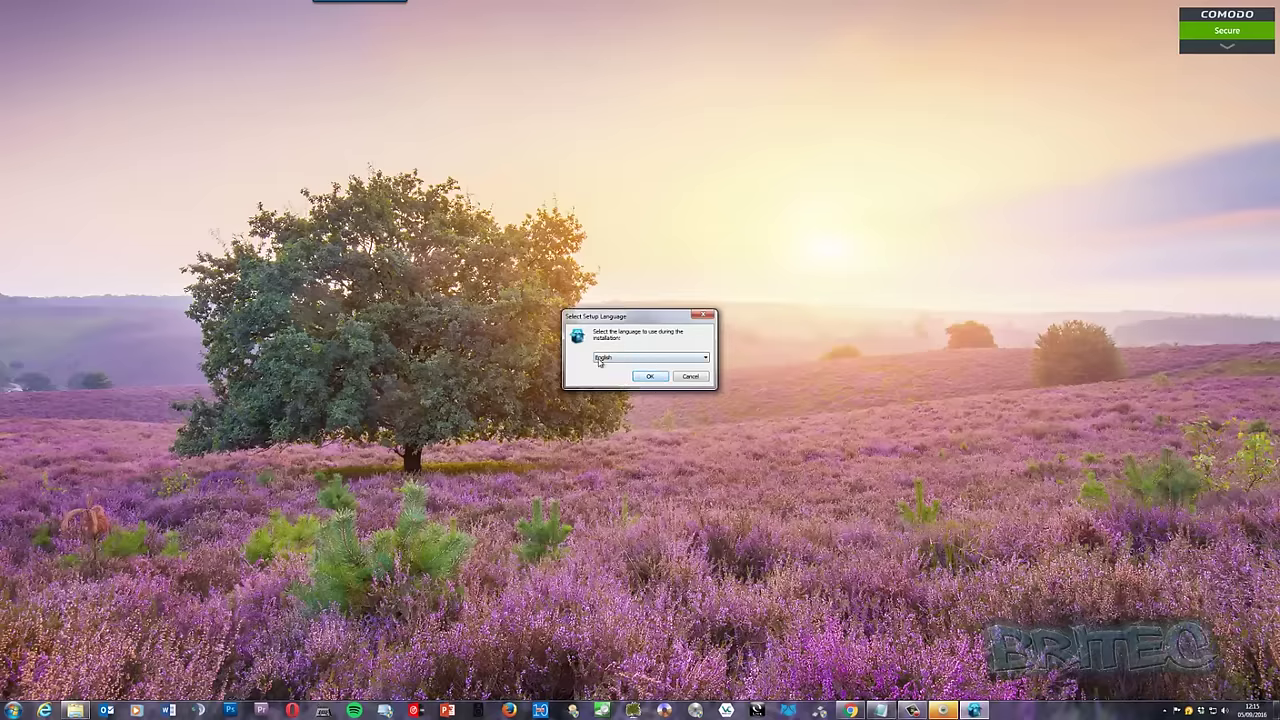
- Check the available setup languages and confirm English for the installation
left_click(701, 361)
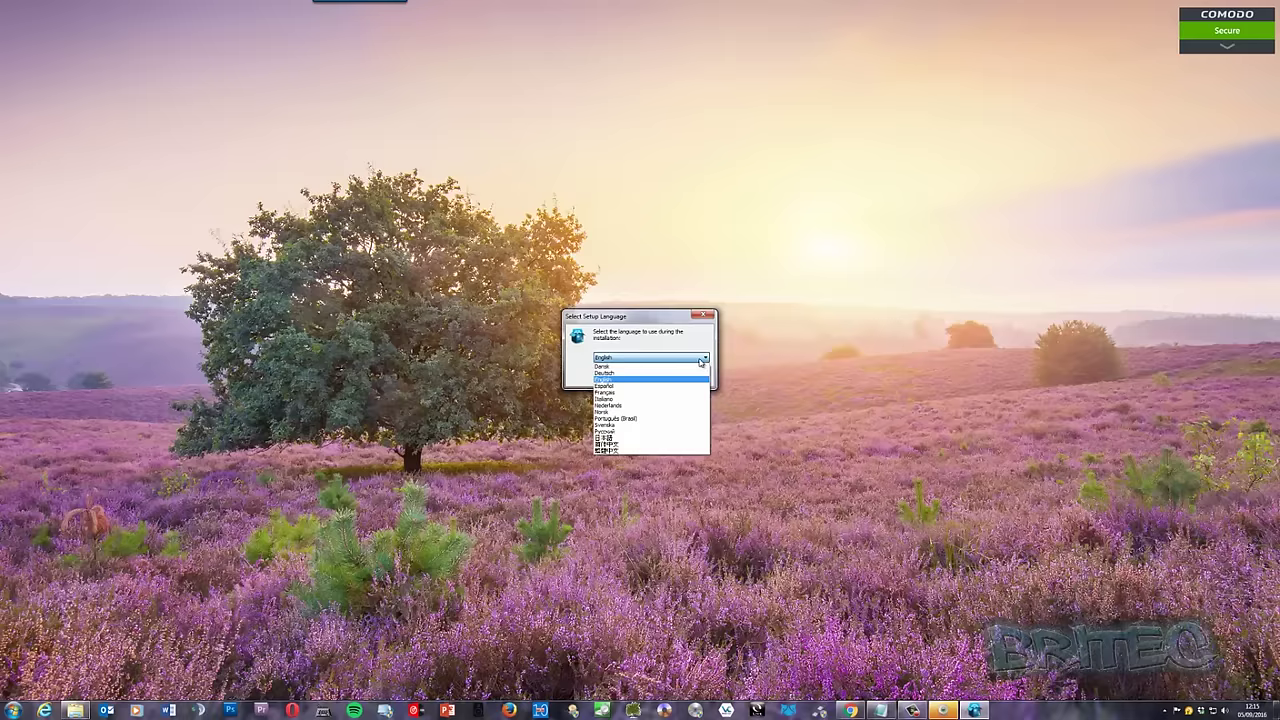
left_click(701, 361)
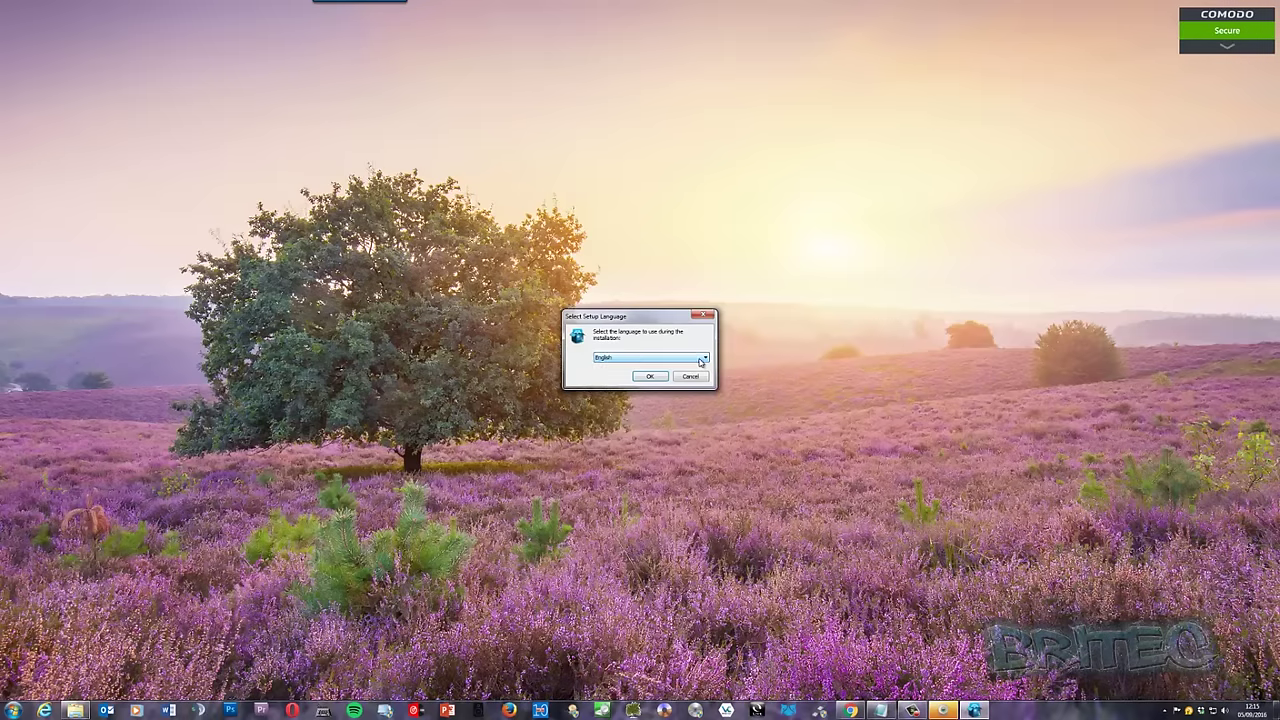
left_click(650, 377)
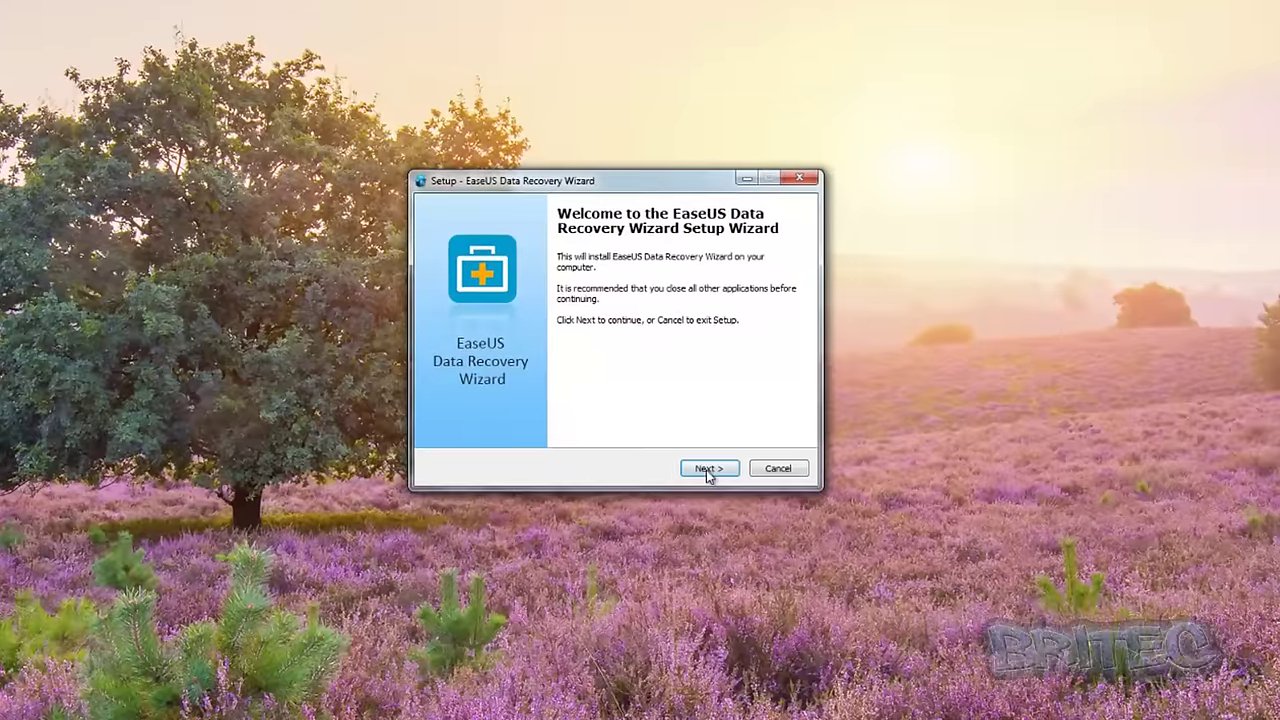
- Continue past the setup welcome page, read through the license agreement and accept it
left_click(708, 470)
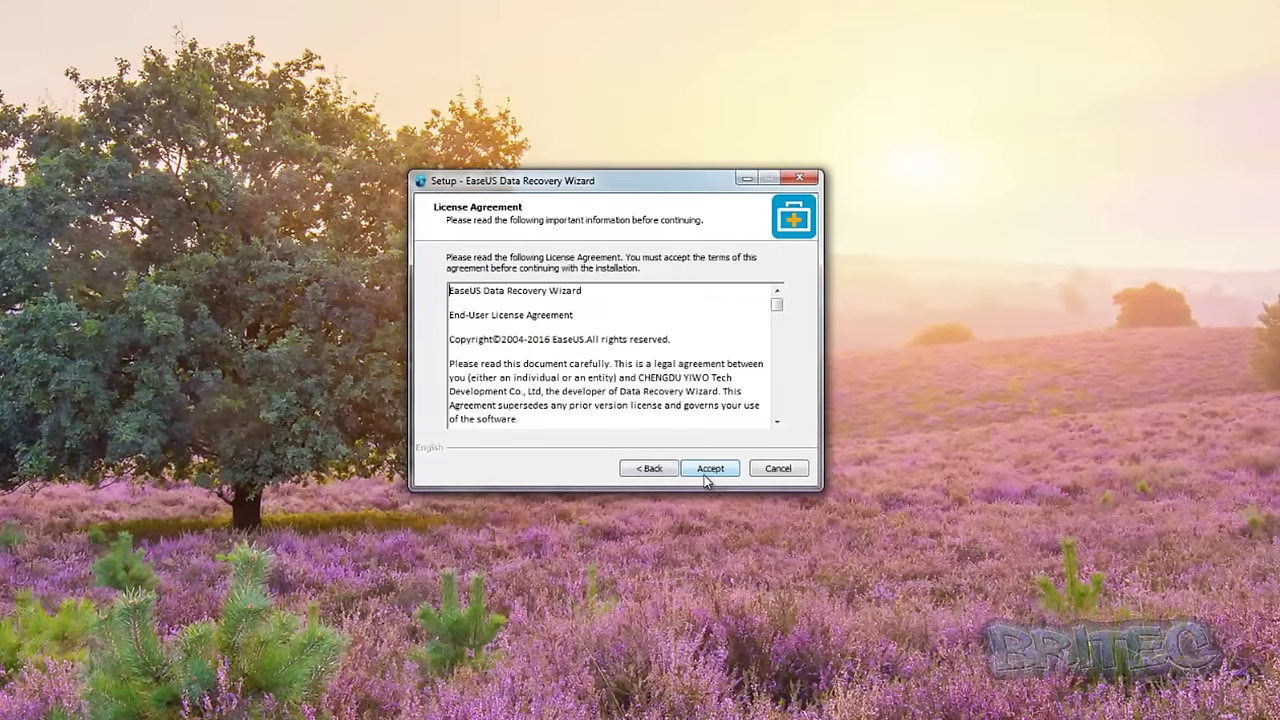
left_click_drag(779, 306, 777, 421)
left_click(726, 470)
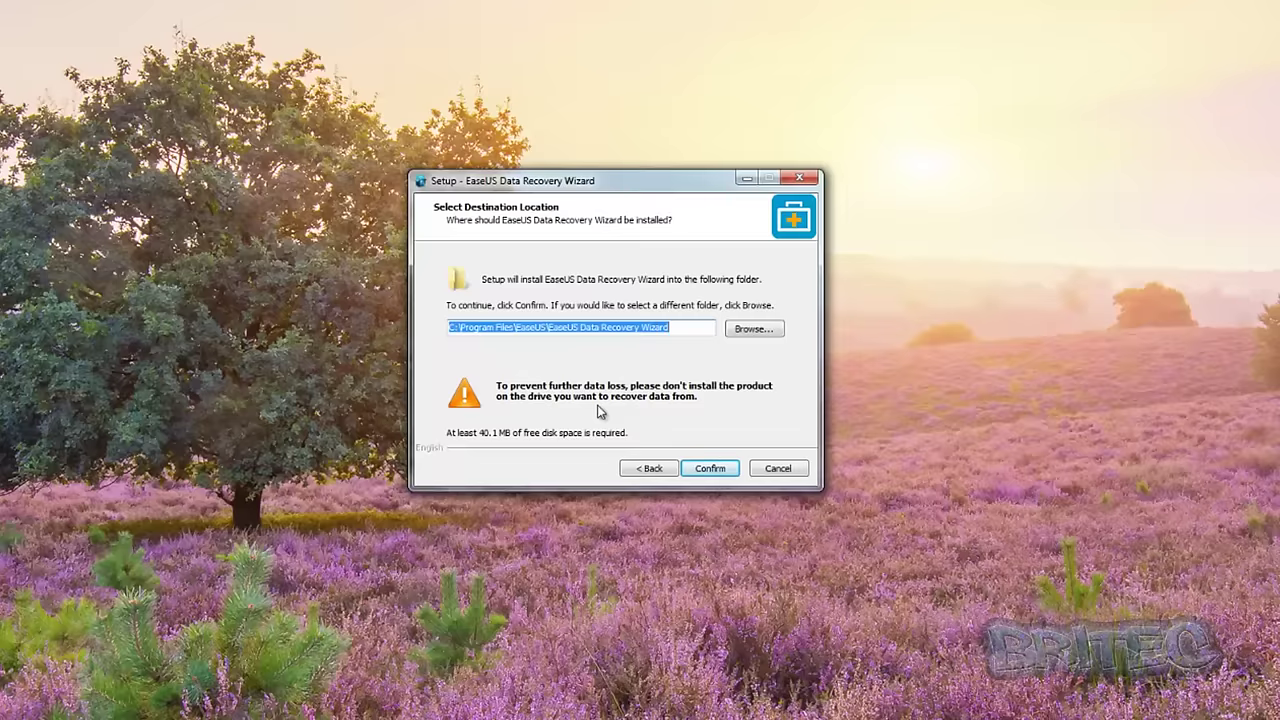
- Install the program in C:\Program Files\EaseUS\EaseUS Data Recovery Wizard with the default Start Menu folder and a desktop icon
left_click(713, 472)
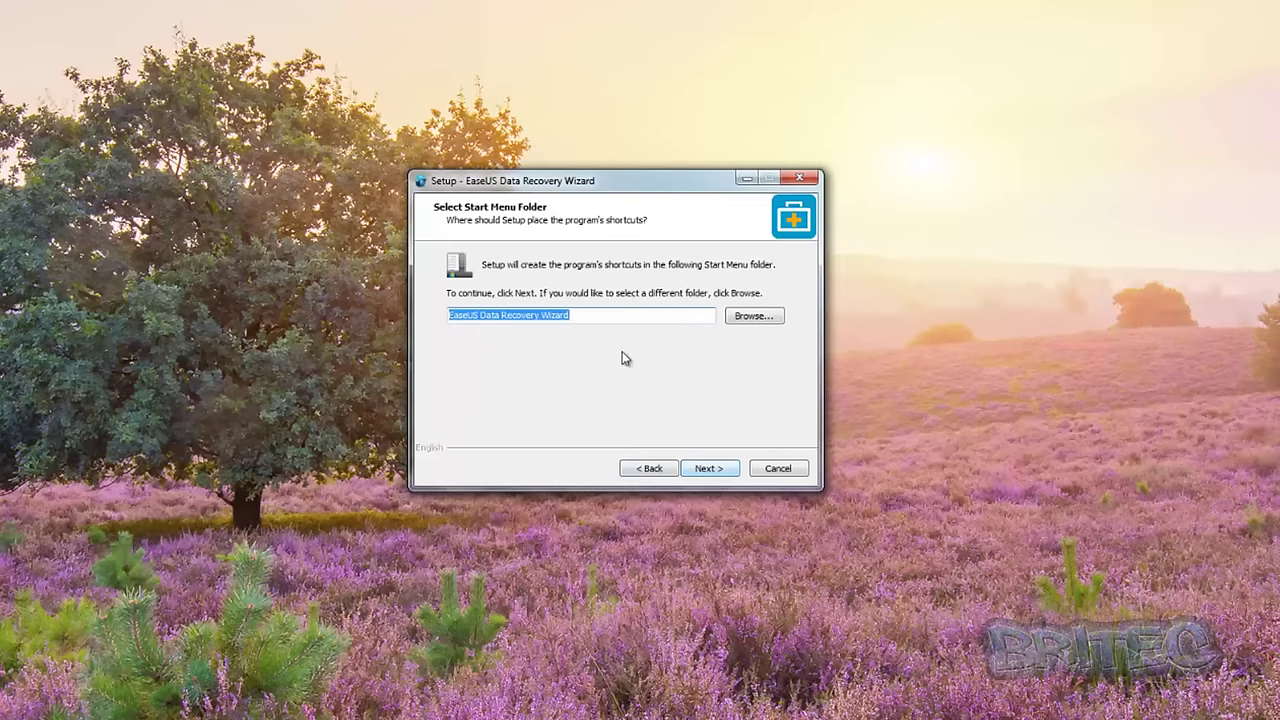
left_click(708, 475)
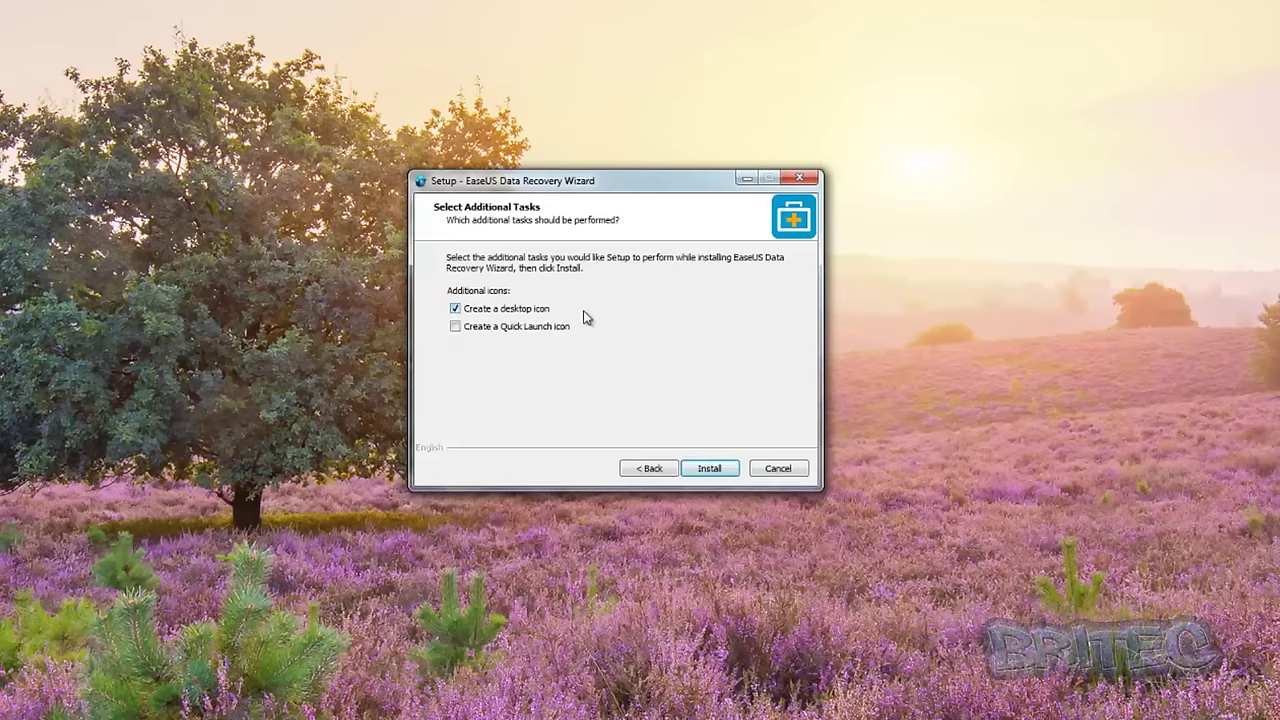
left_click(705, 477)
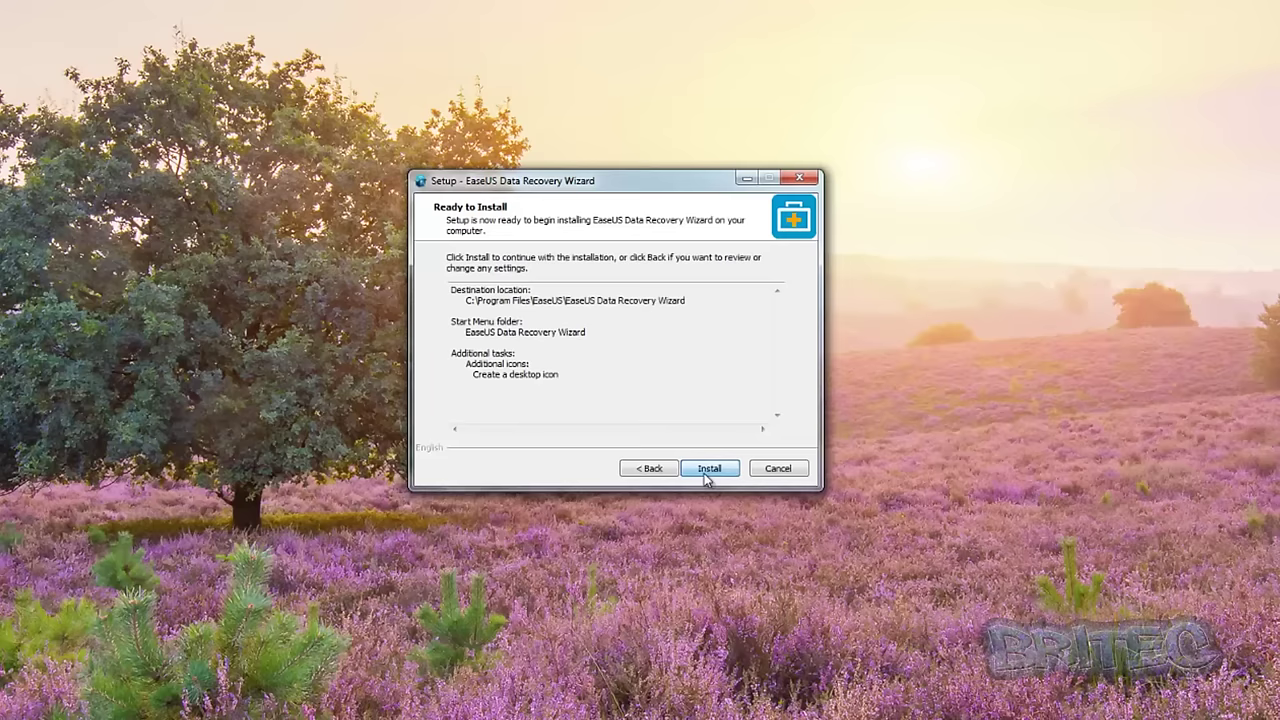
left_click(705, 476)
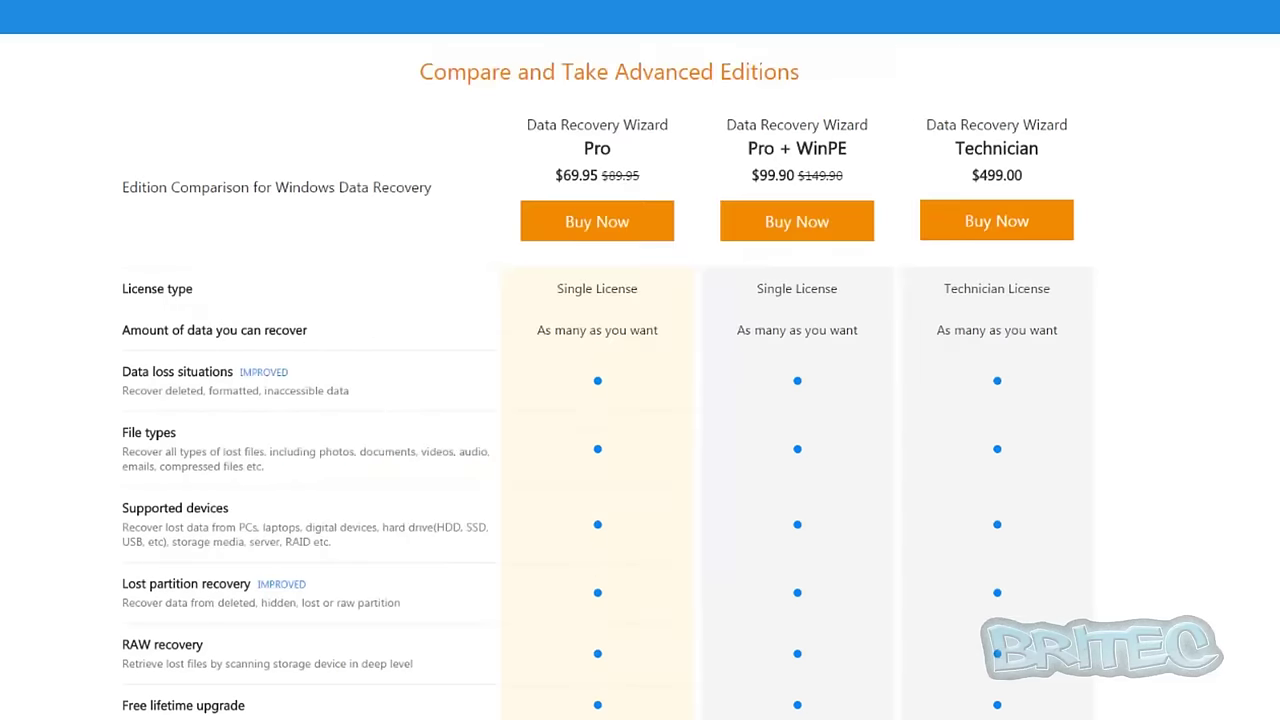
- Look over the advanced editions page and activate the EaseUS Data Recovery Wizard trial as the full version
scroll(640, 360, "down", 2)
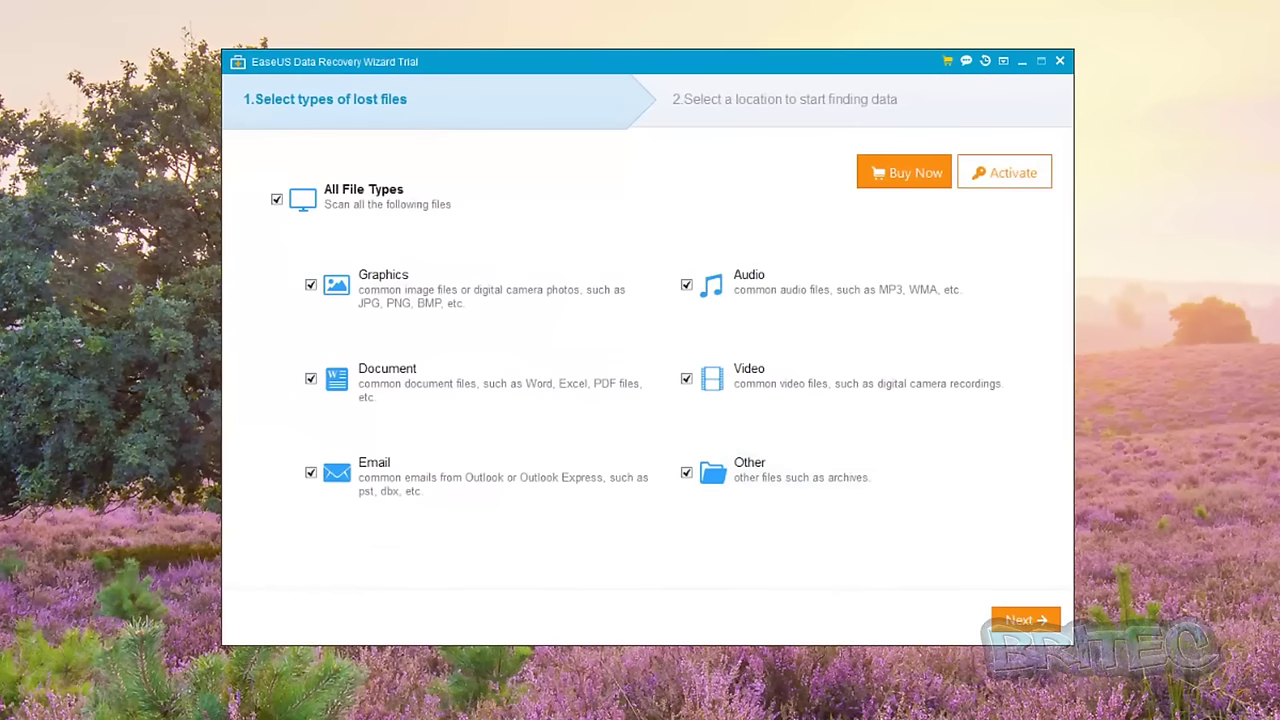
left_click(1012, 176)
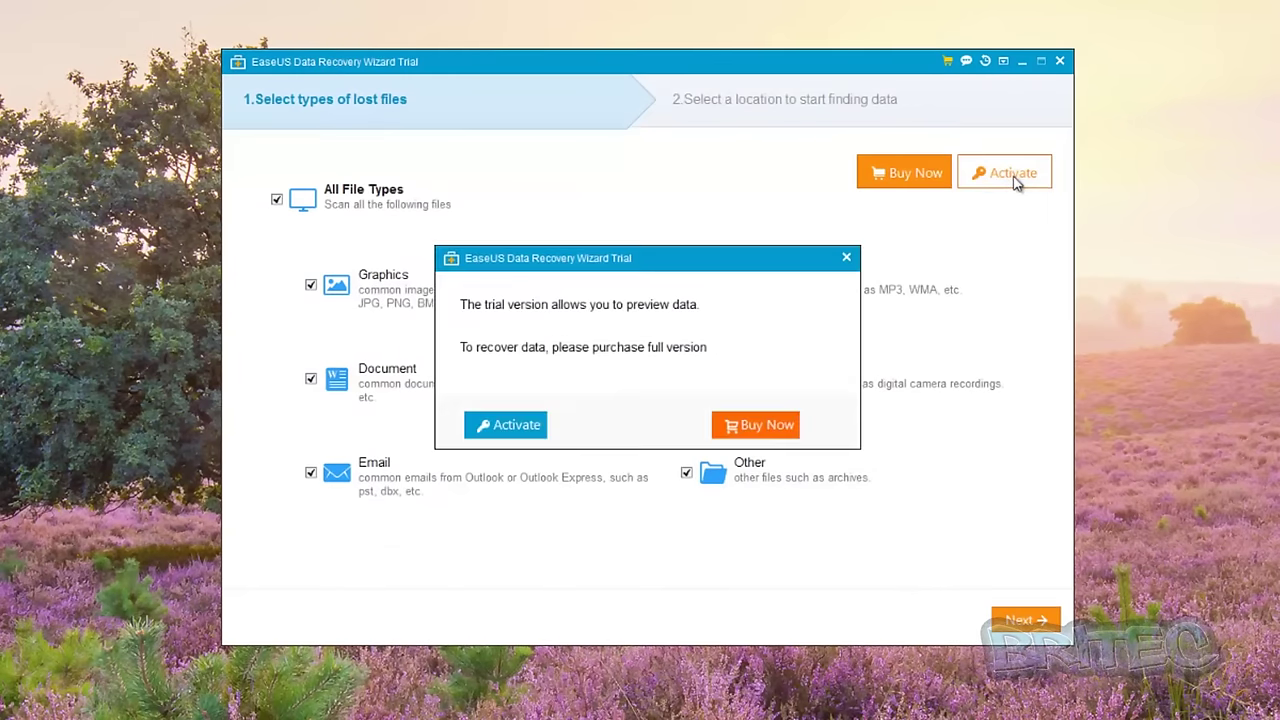
left_click(505, 426)
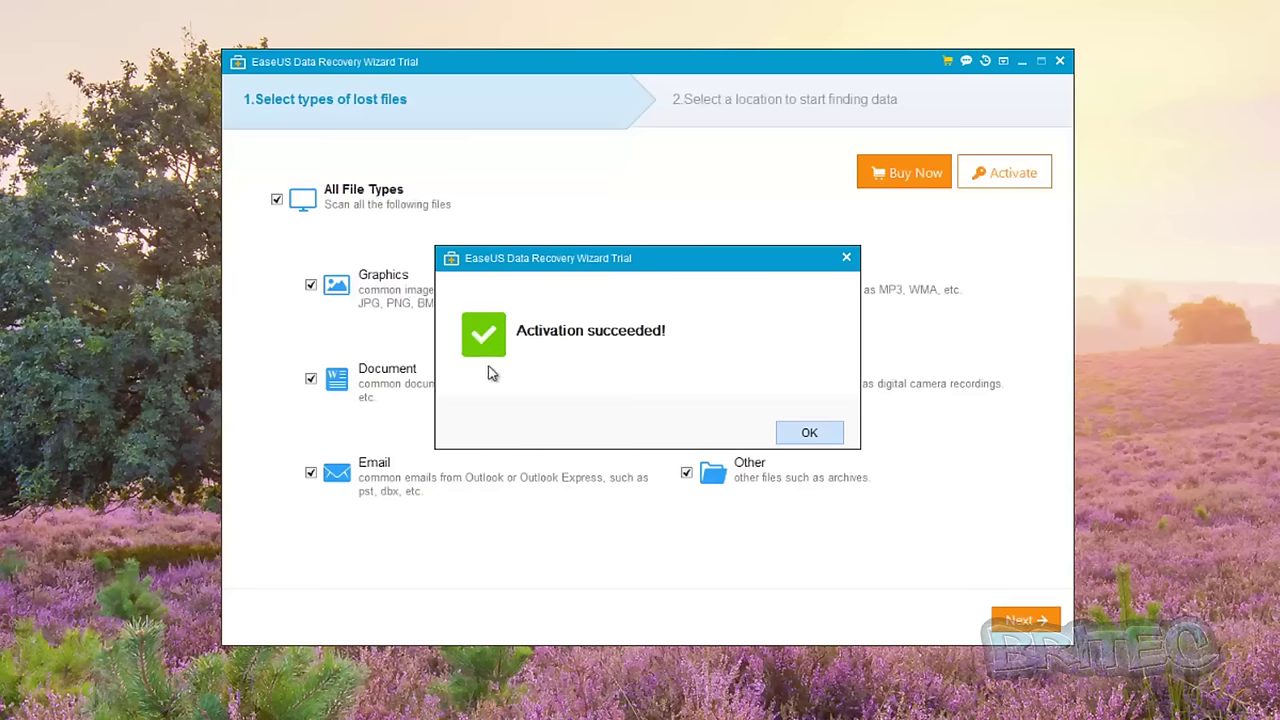
left_click(809, 434)
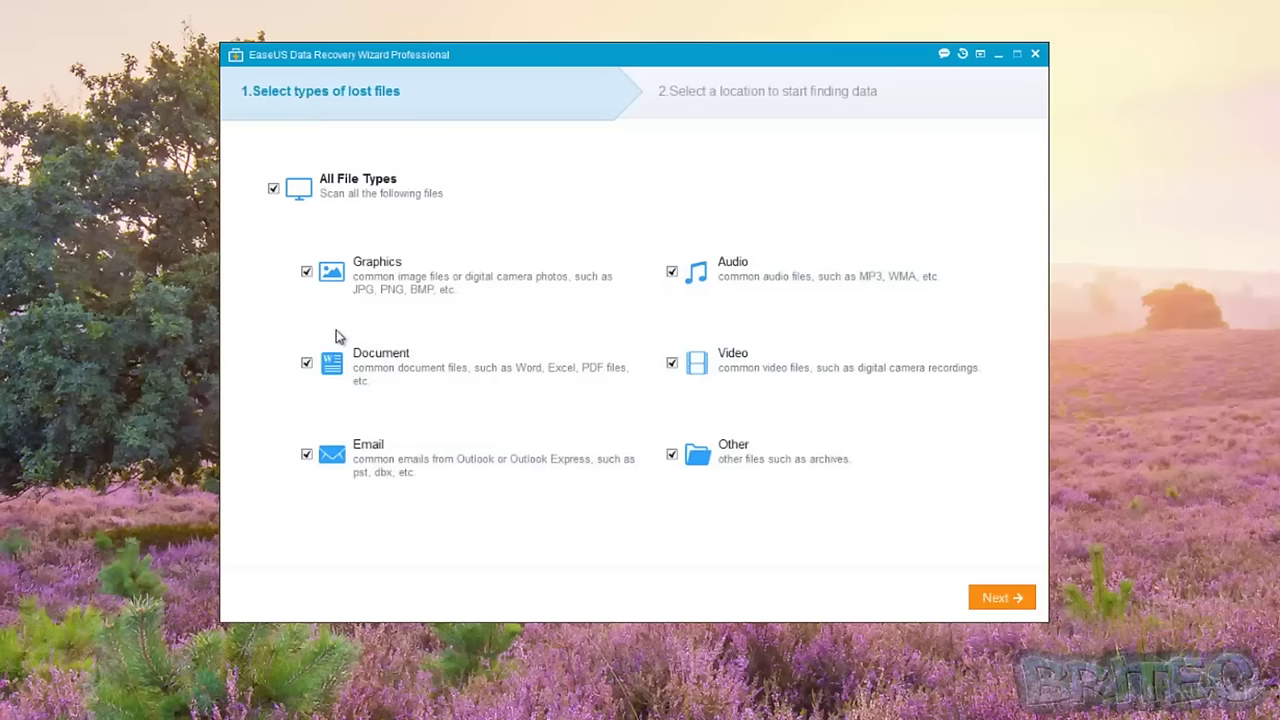
- Exclude Document, Email, Other, Video and Audio from the lost file types, leaving only Graphics selected
left_click(308, 364)
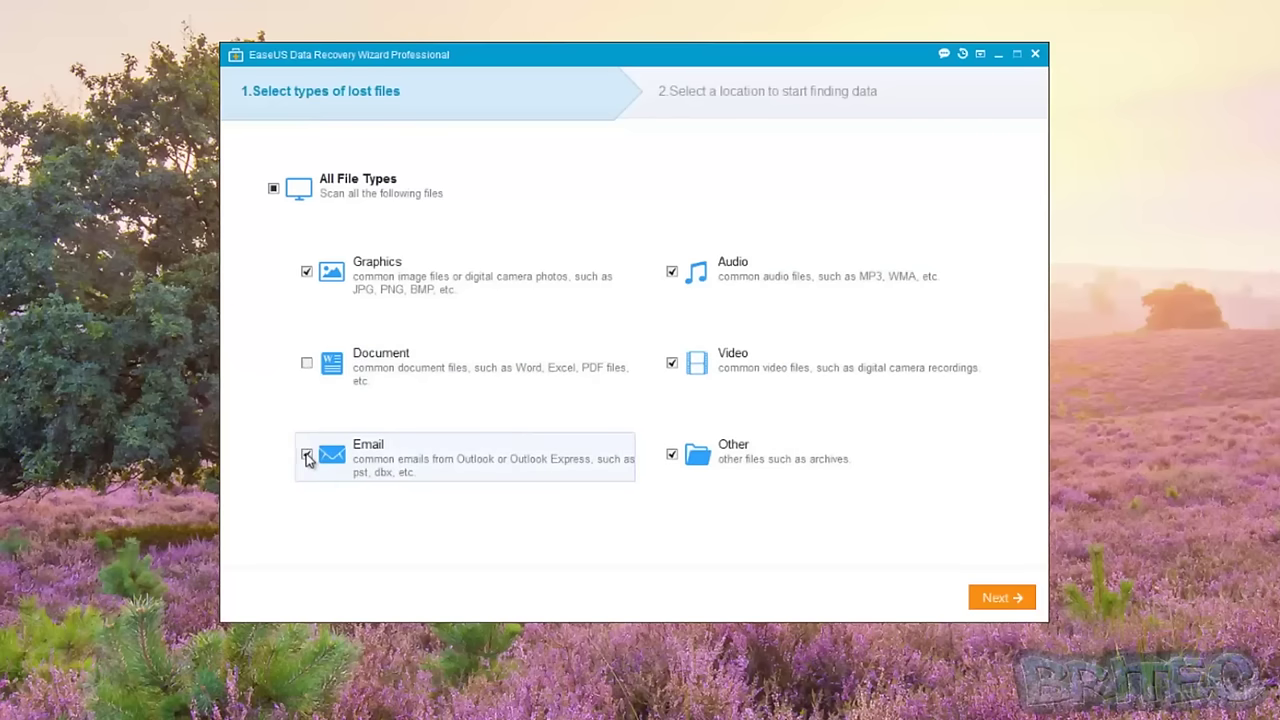
left_click(307, 455)
left_click(672, 454)
left_click(672, 363)
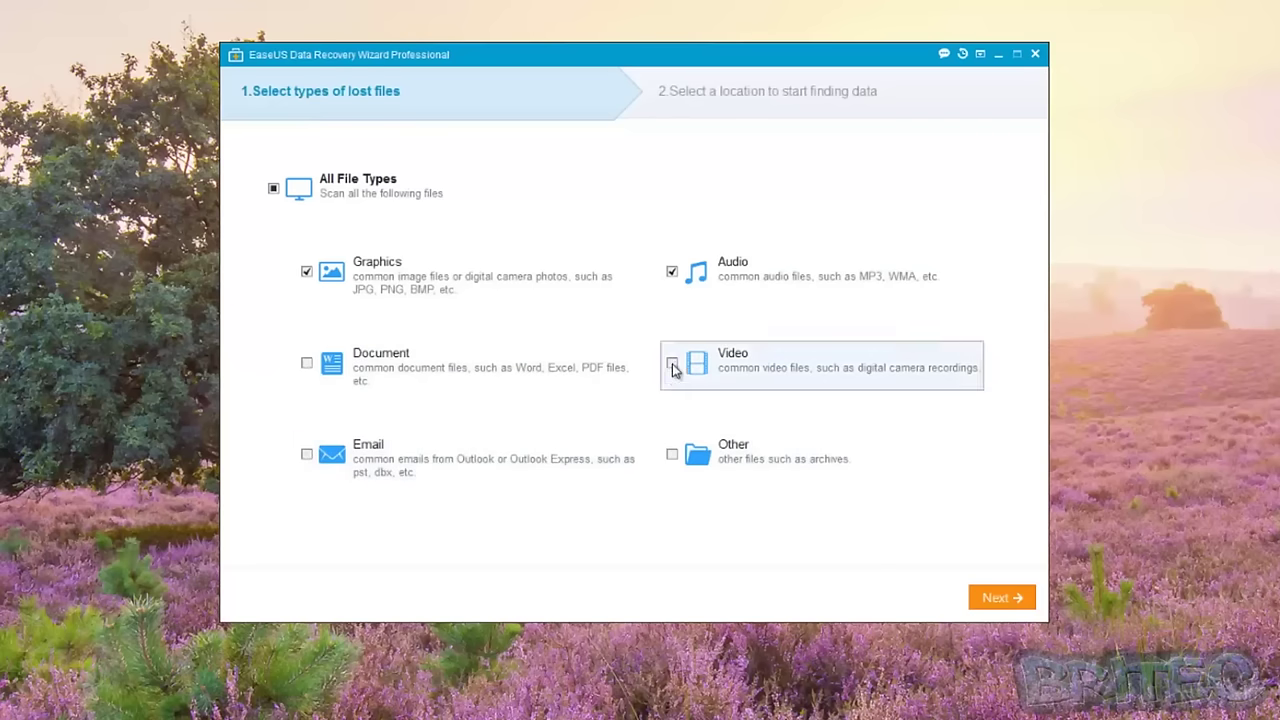
left_click(672, 271)
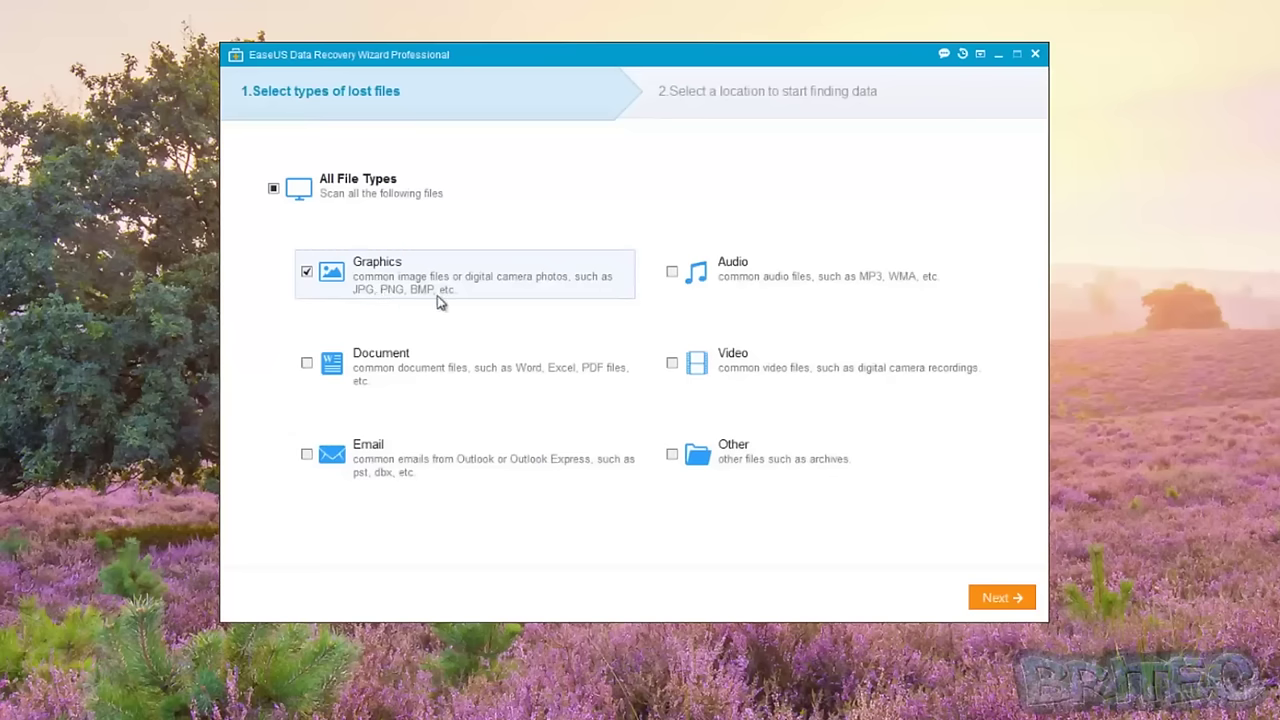
- Include Document, Email, Other, Video and Audio in the lost file types so that all types are scanned
left_click(306, 362)
left_click(306, 455)
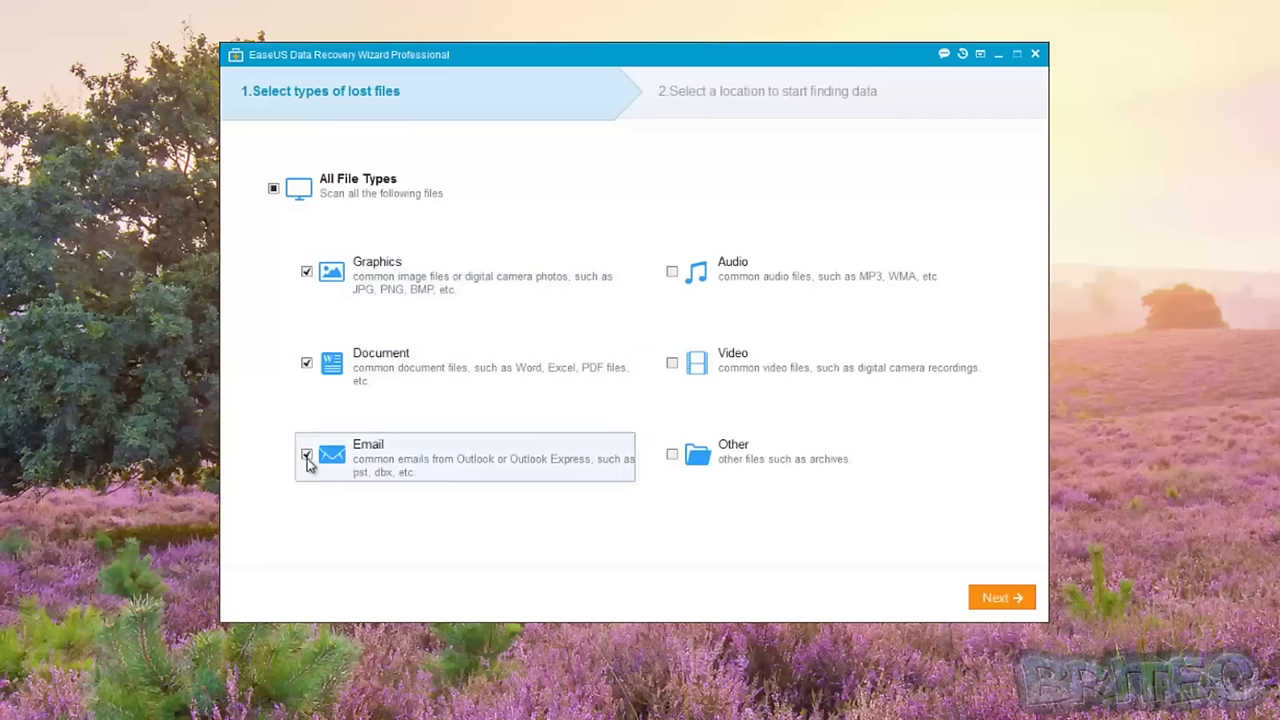
left_click(672, 454)
left_click(672, 363)
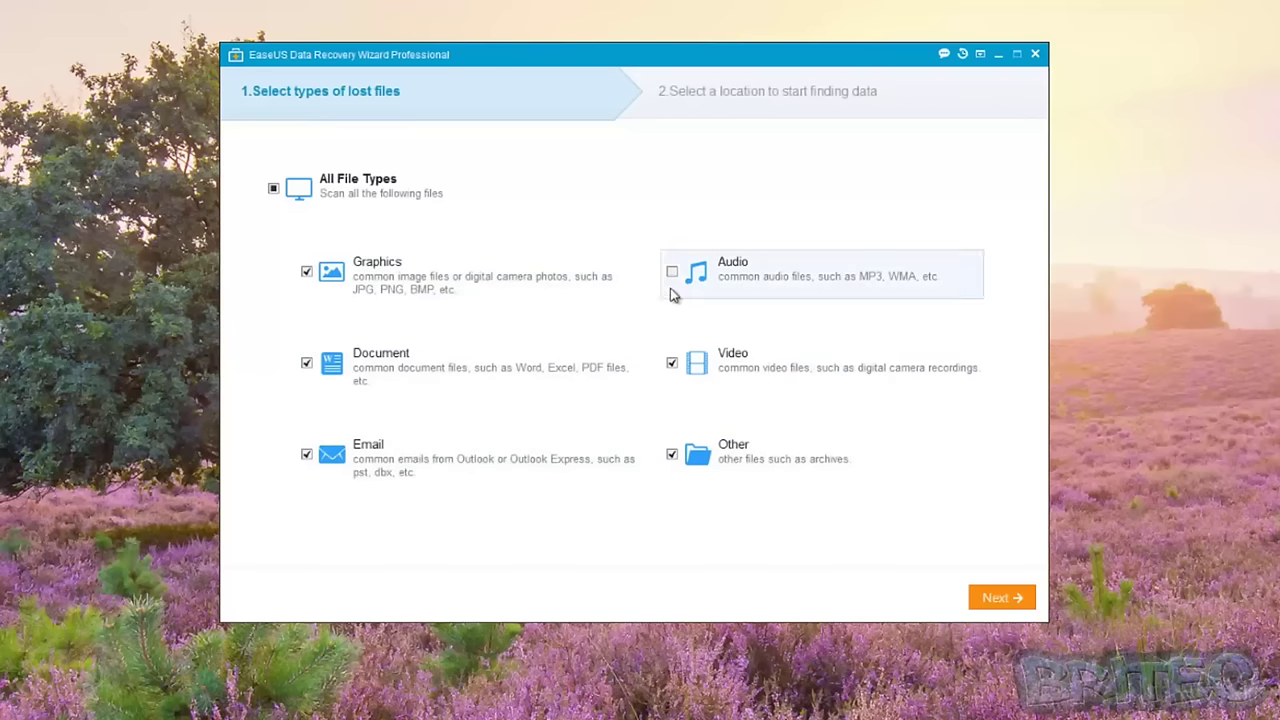
left_click(672, 272)
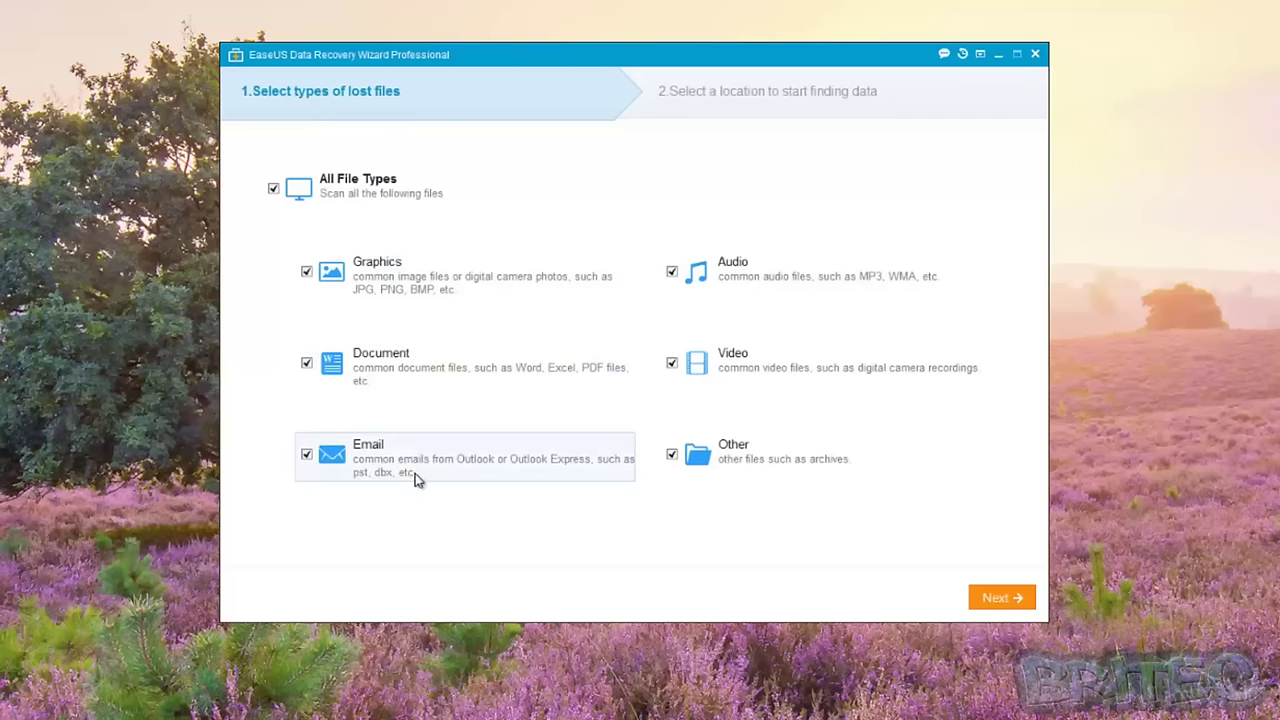
- Look over the program's options list, including the available interface languages, and close it without changing anything
left_click(980, 54)
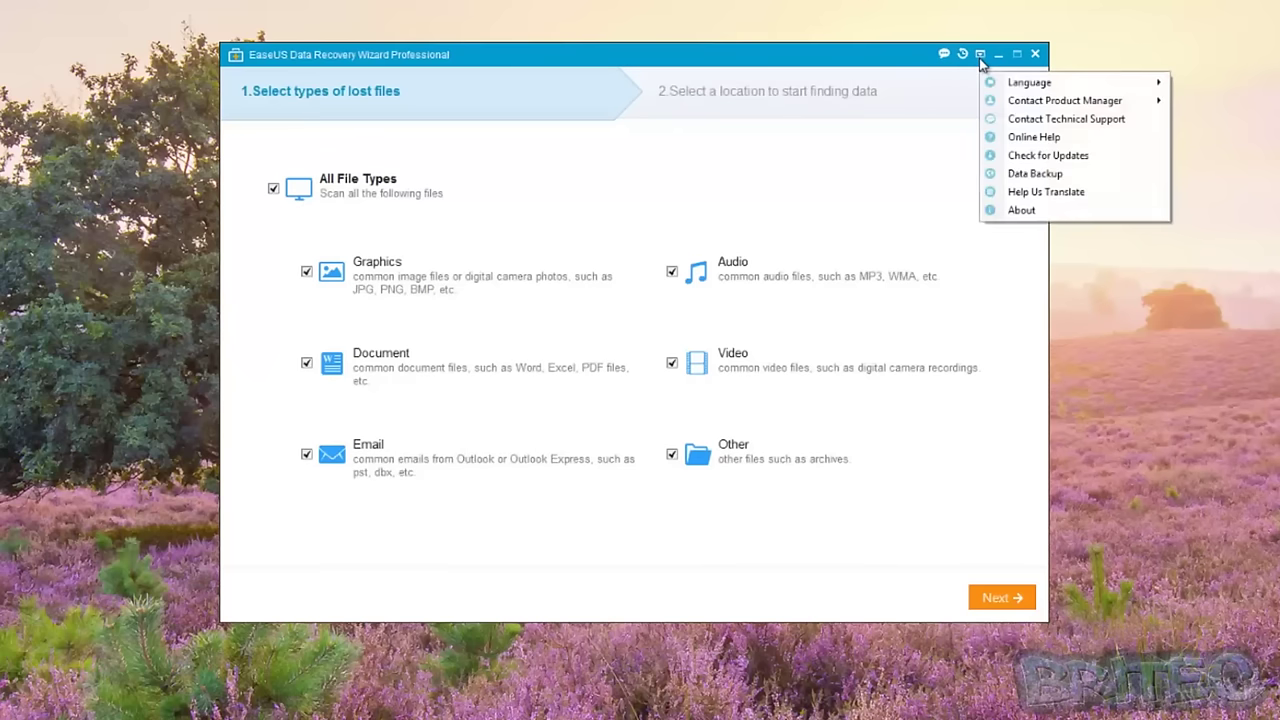
mouse_move(1040, 82)
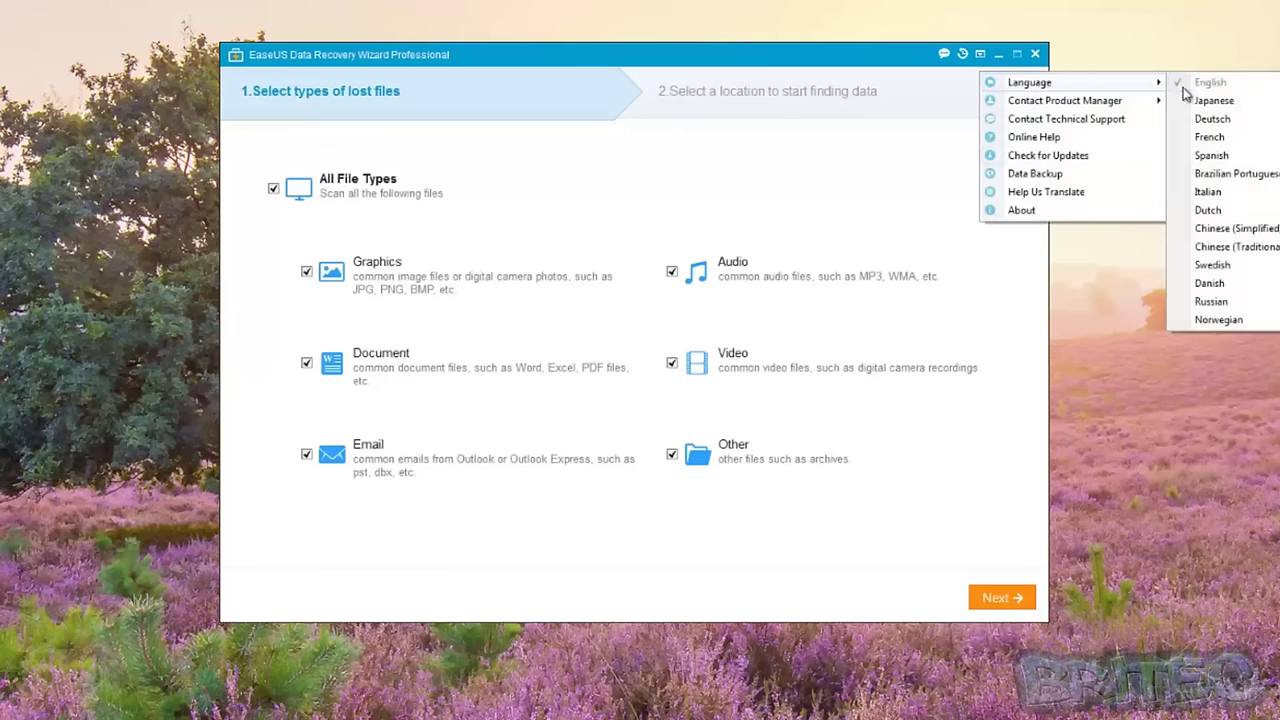
mouse_move(1085, 104)
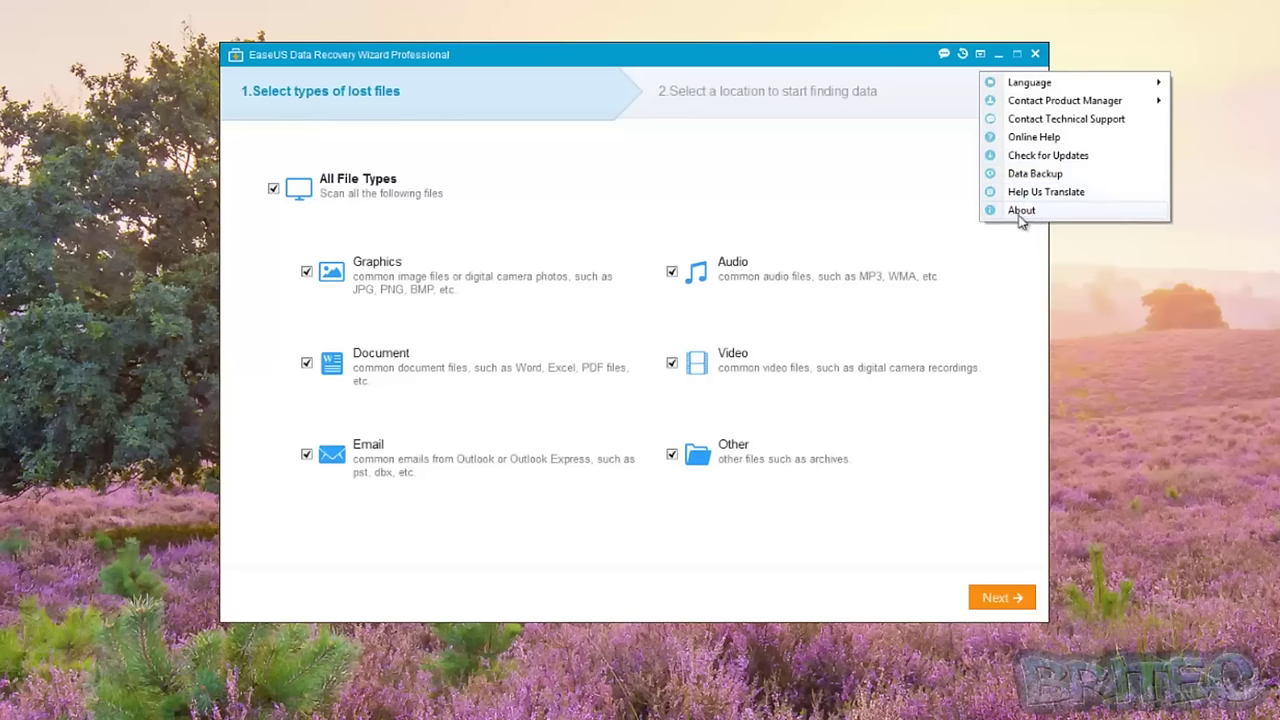
left_click(900, 194)
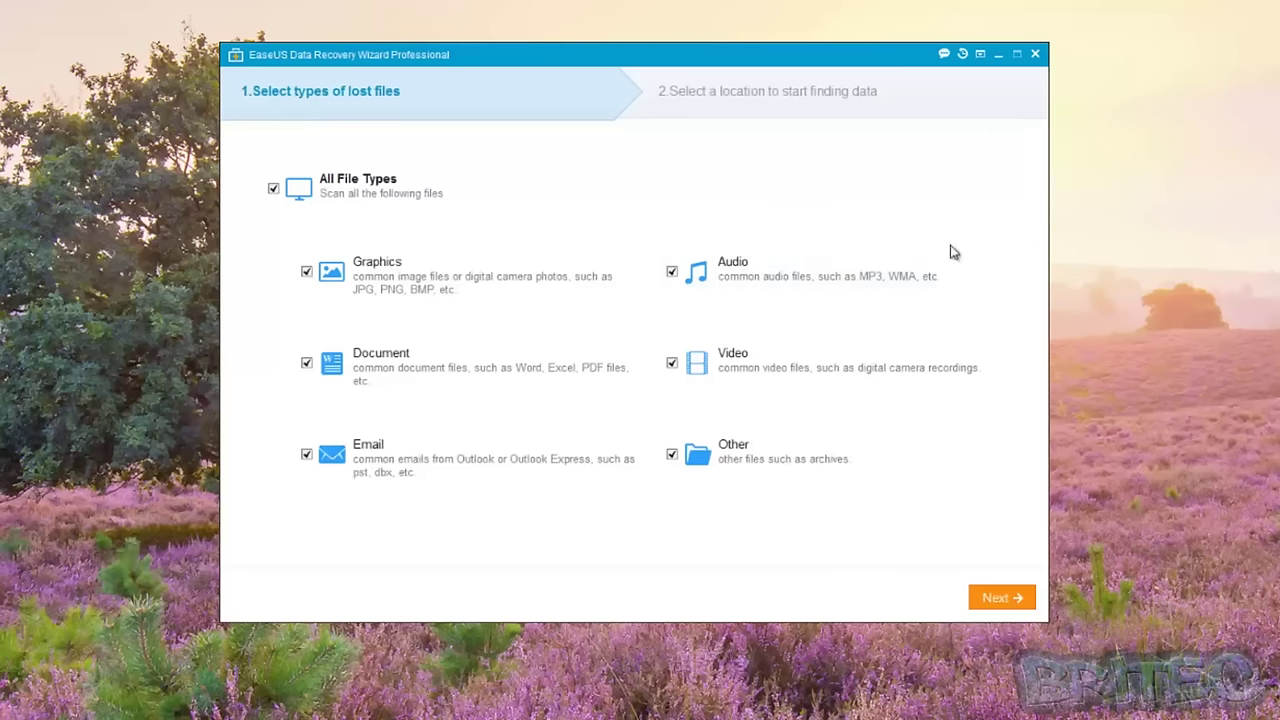
- Continue to the location selection, choose the Windows (I:) USB drive and scan it for lost files
left_click(1000, 597)
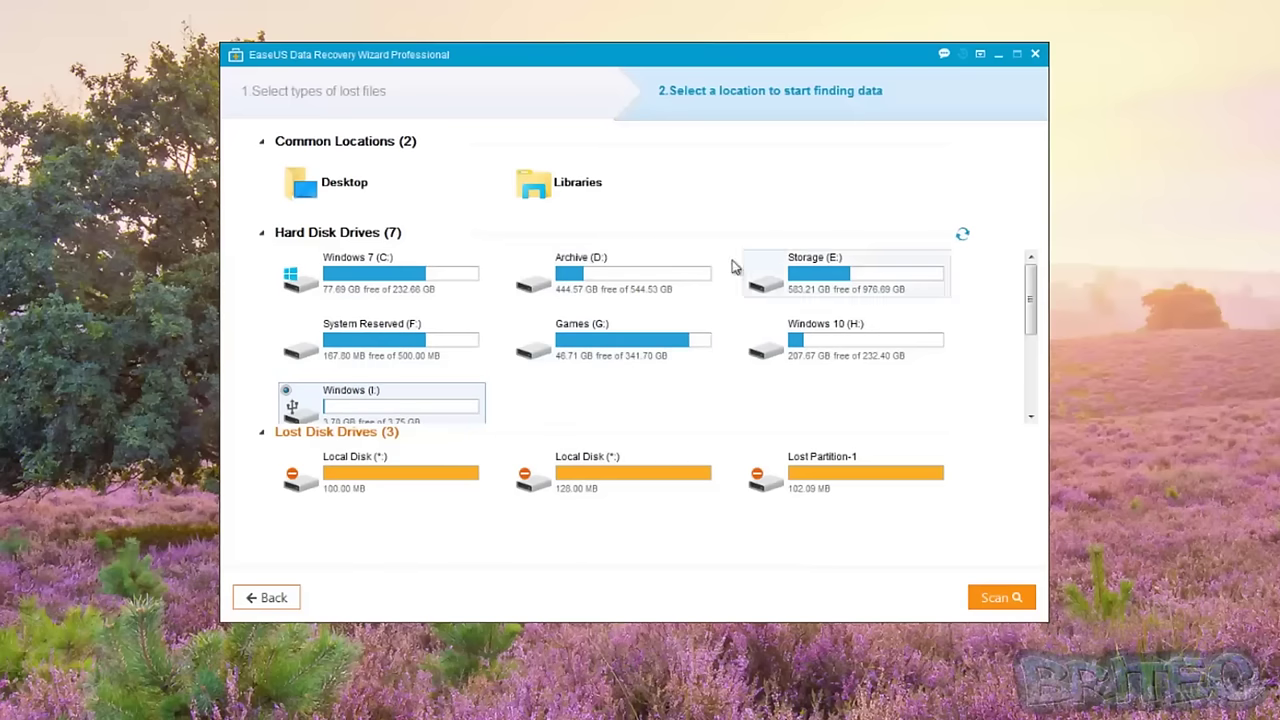
left_click(318, 283)
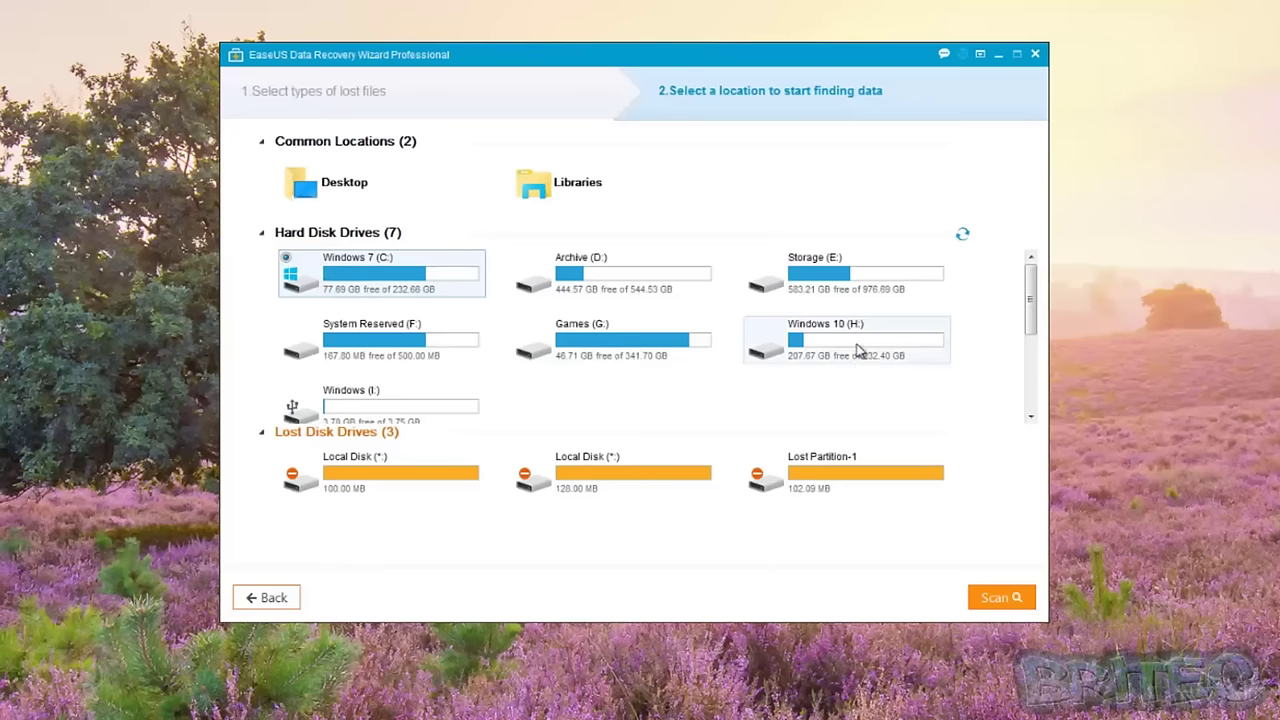
left_click(800, 350)
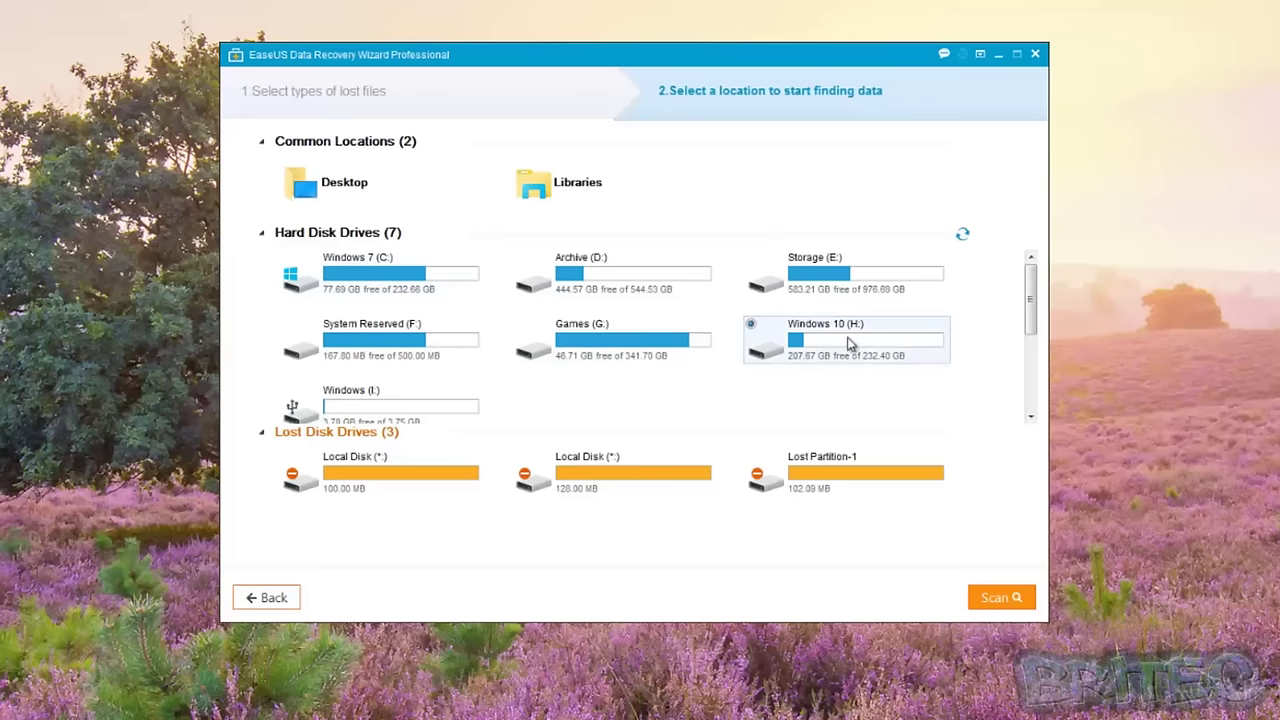
left_click(350, 283)
left_click(378, 410)
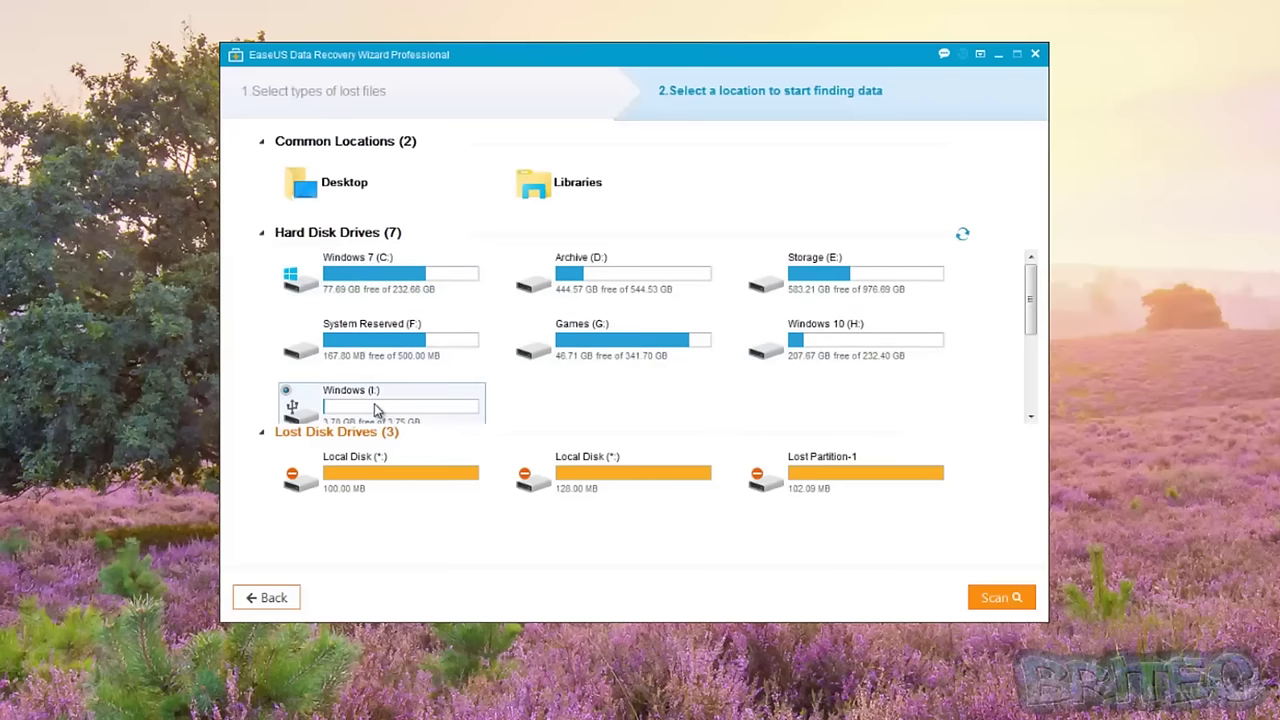
left_click(993, 600)
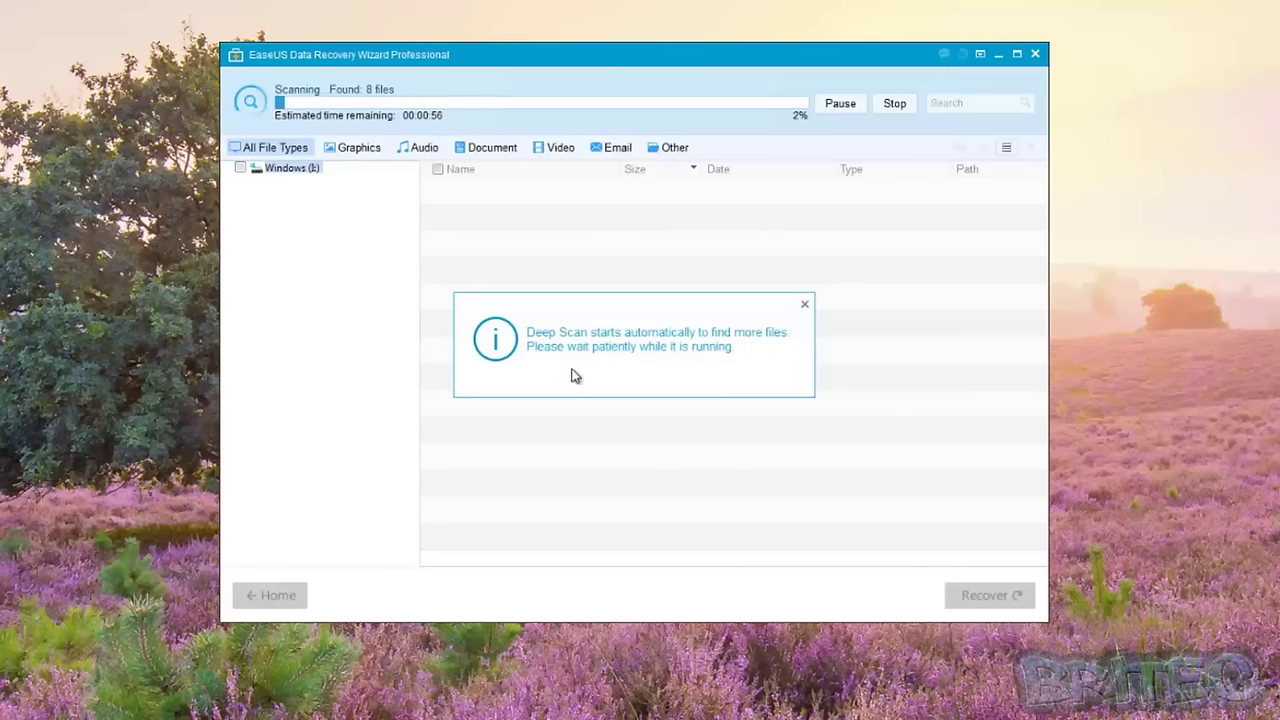
left_click(568, 366)
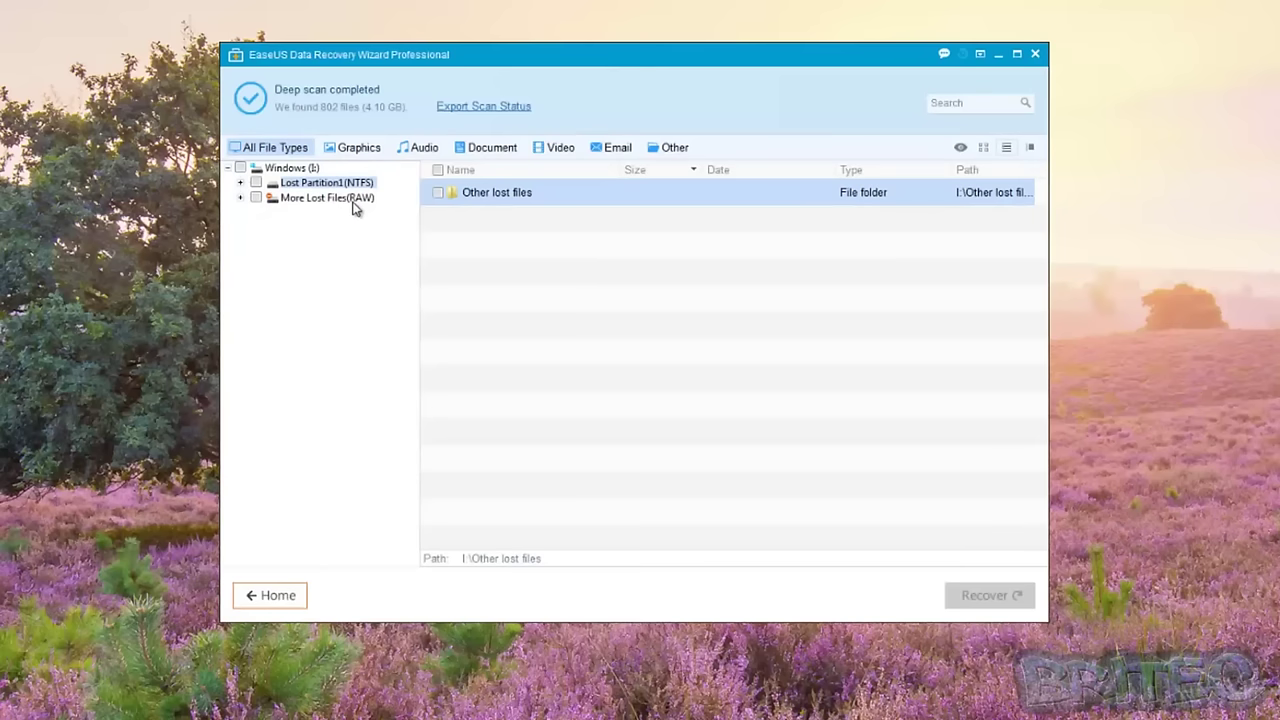
- Examine the scan results under More Lost Files(RAW) and the Data, Other, Locale and Chrome folders of Lost Partition1(NTFS)
left_click(354, 199)
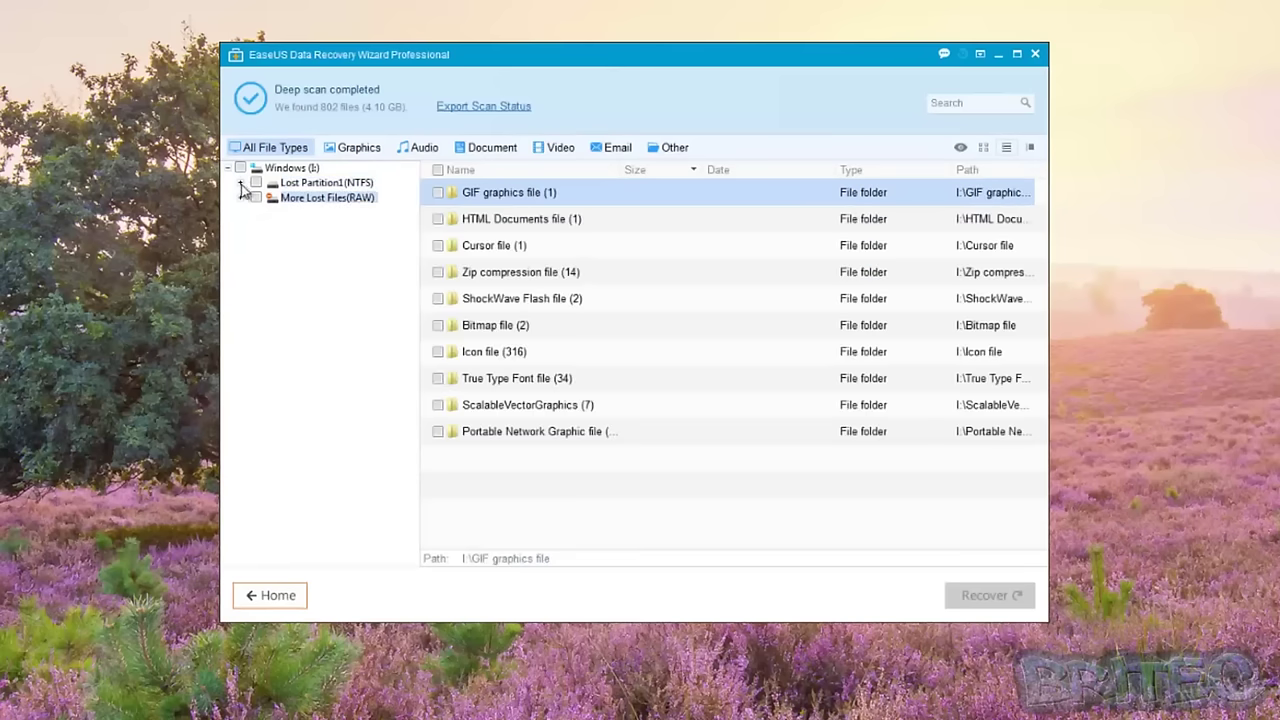
left_click(241, 184)
left_click(315, 183)
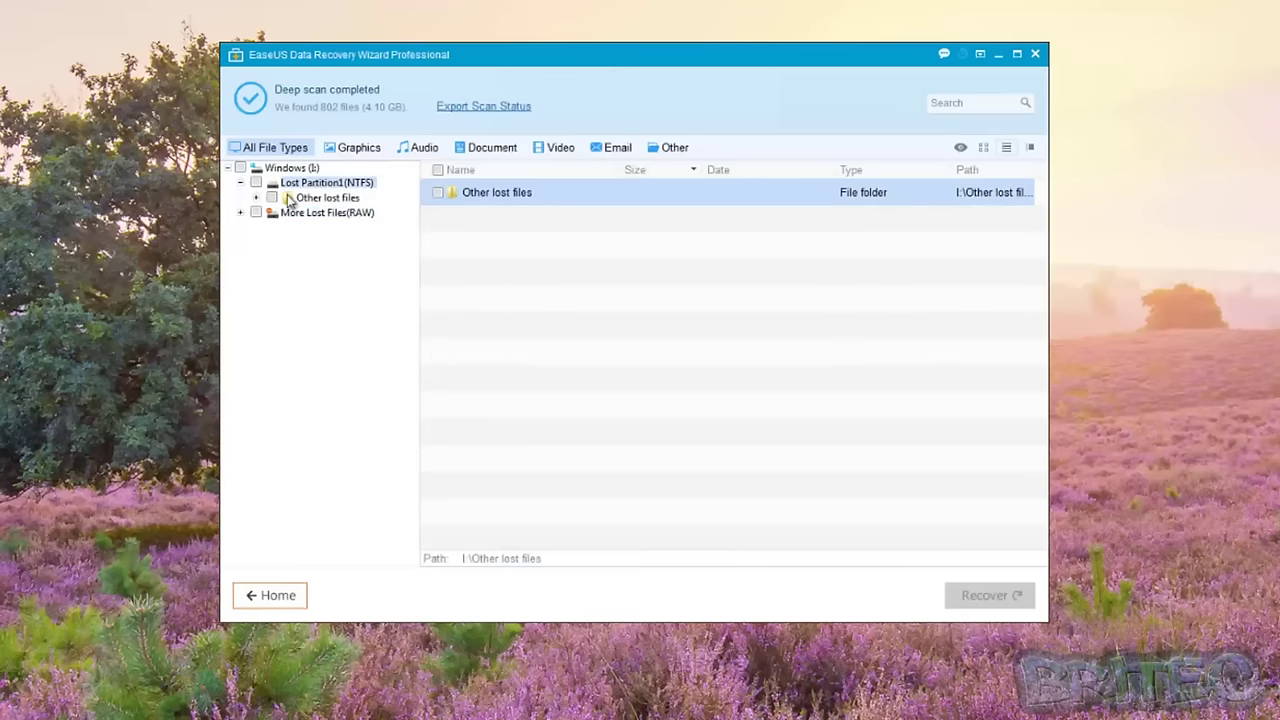
left_click(256, 198)
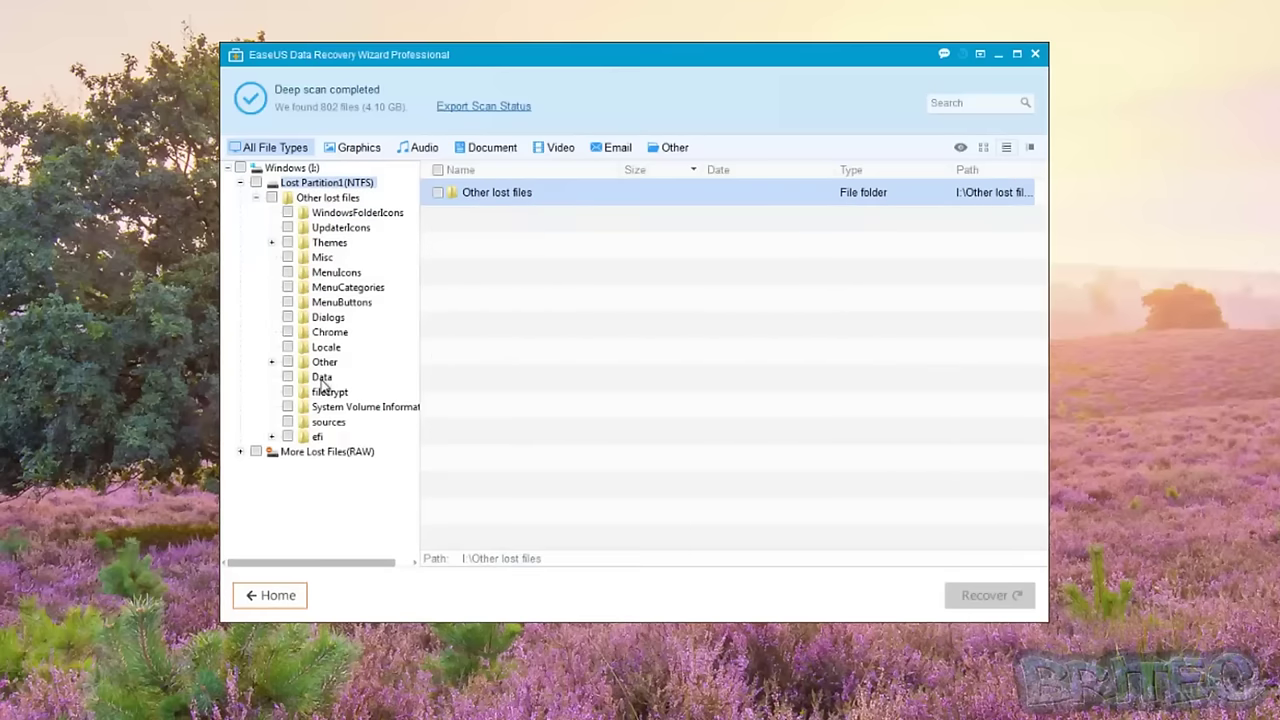
left_click(322, 380)
left_click(324, 362)
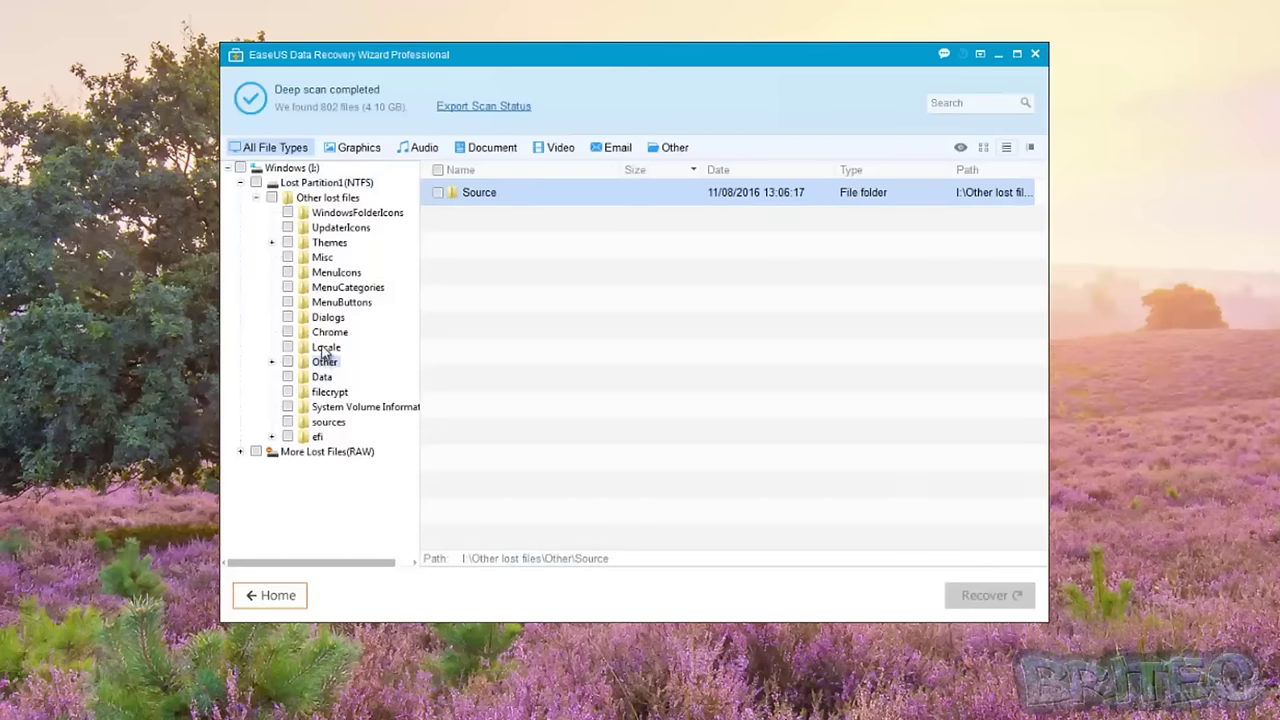
left_click(323, 349)
left_click(324, 333)
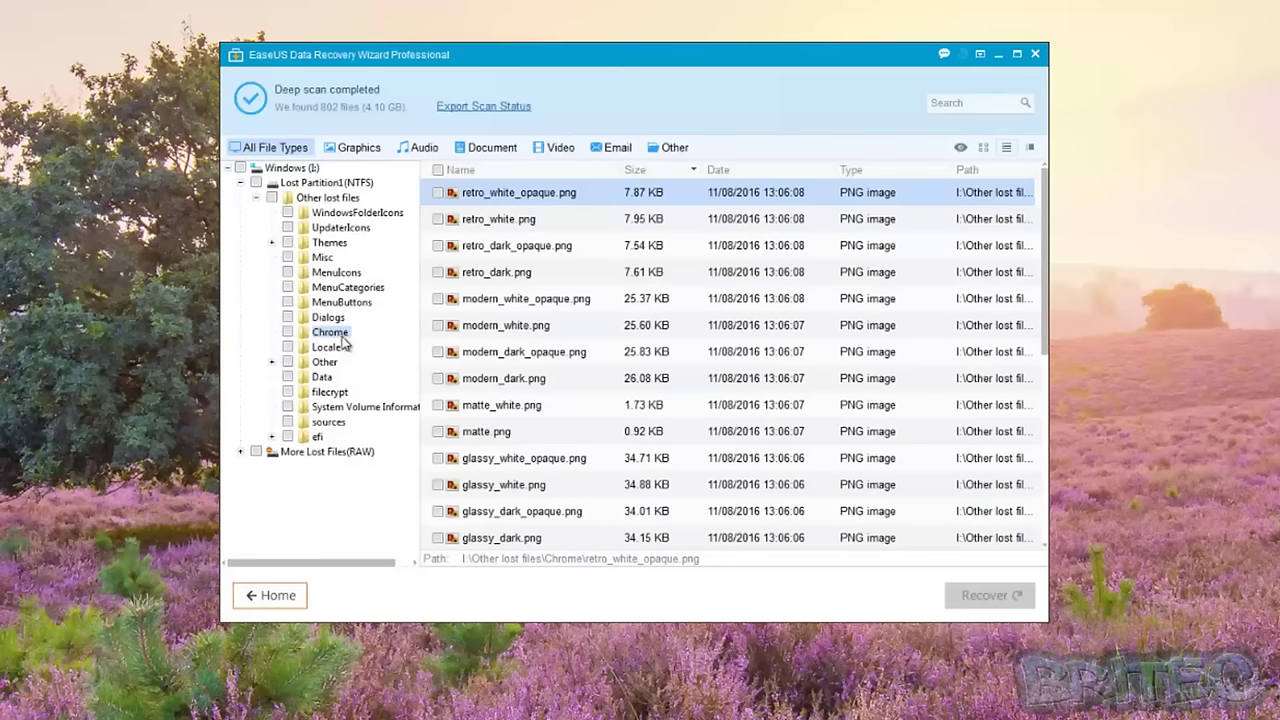
- Preview modern_dark_opaque.png and matte_white.png from the Chrome folder, closing each preview
left_click(492, 336)
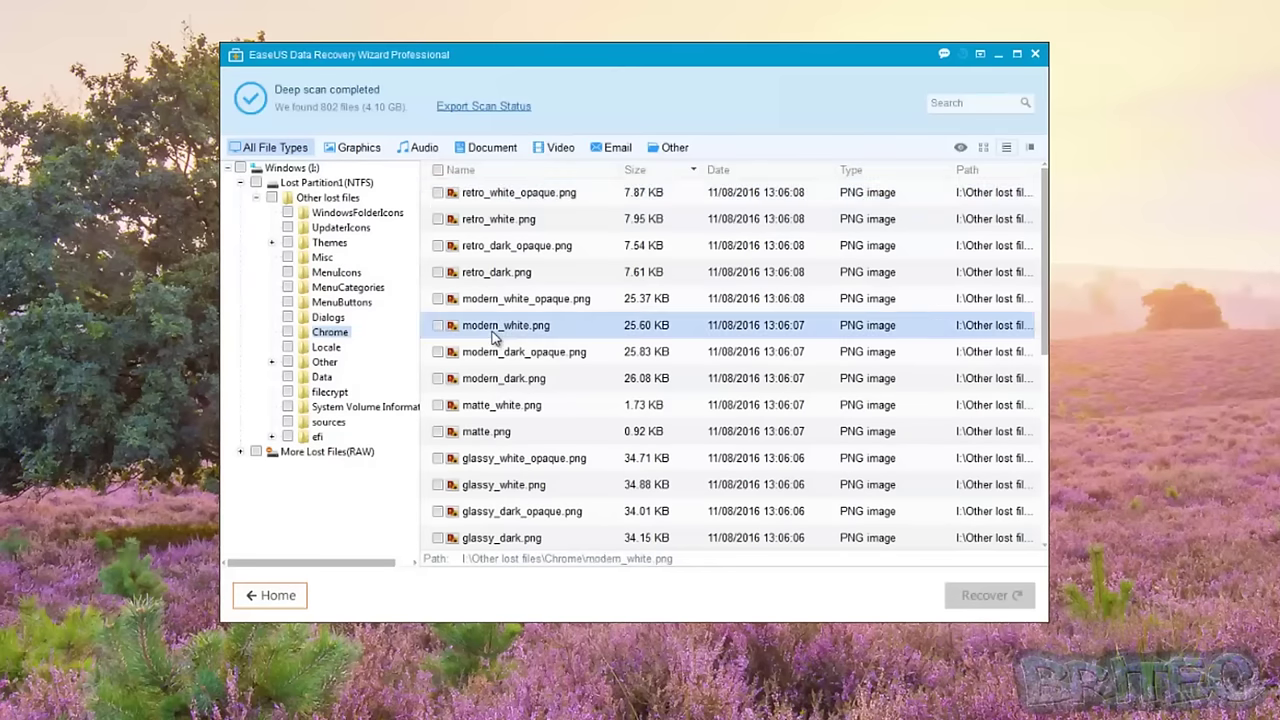
left_click(494, 355)
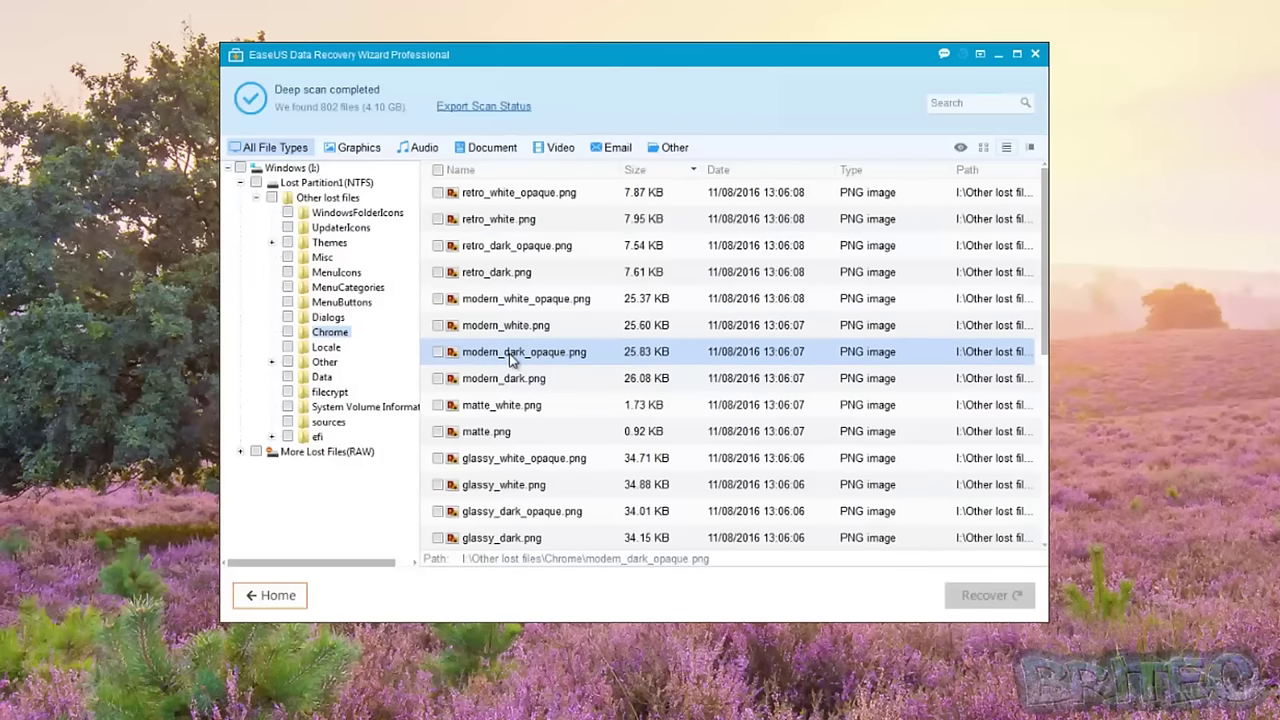
double_click(512, 358)
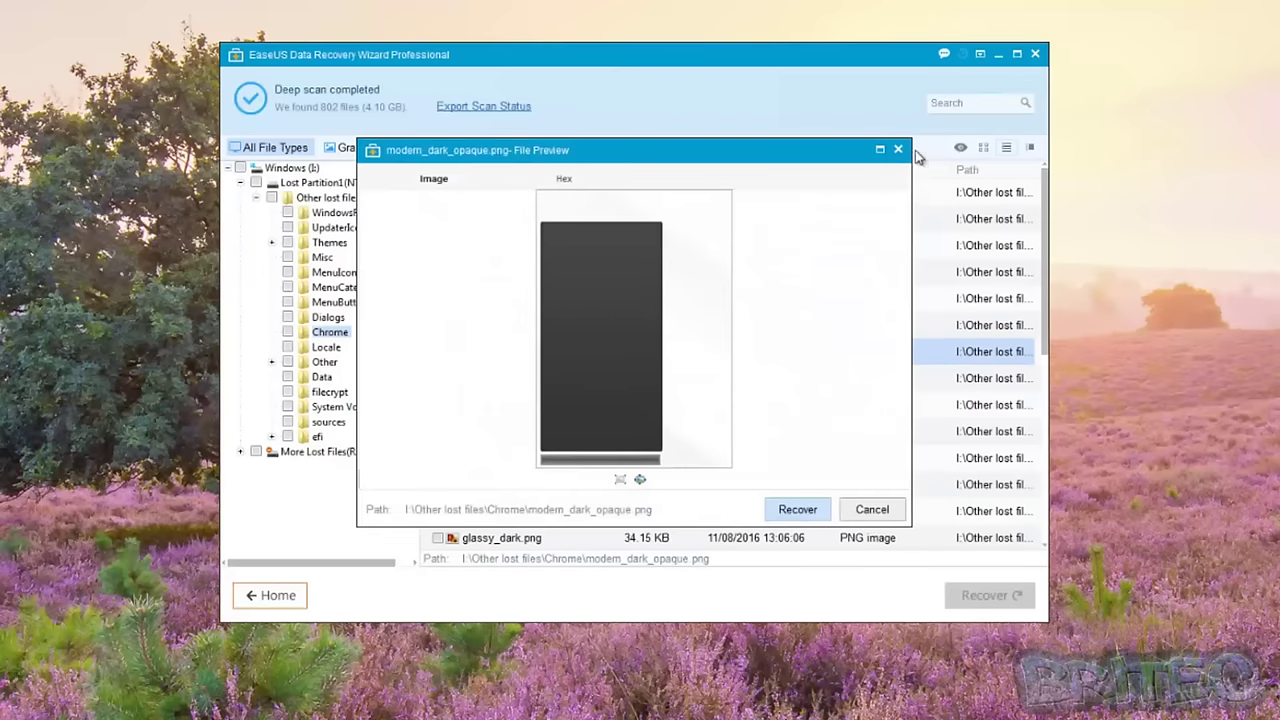
left_click(898, 149)
double_click(502, 407)
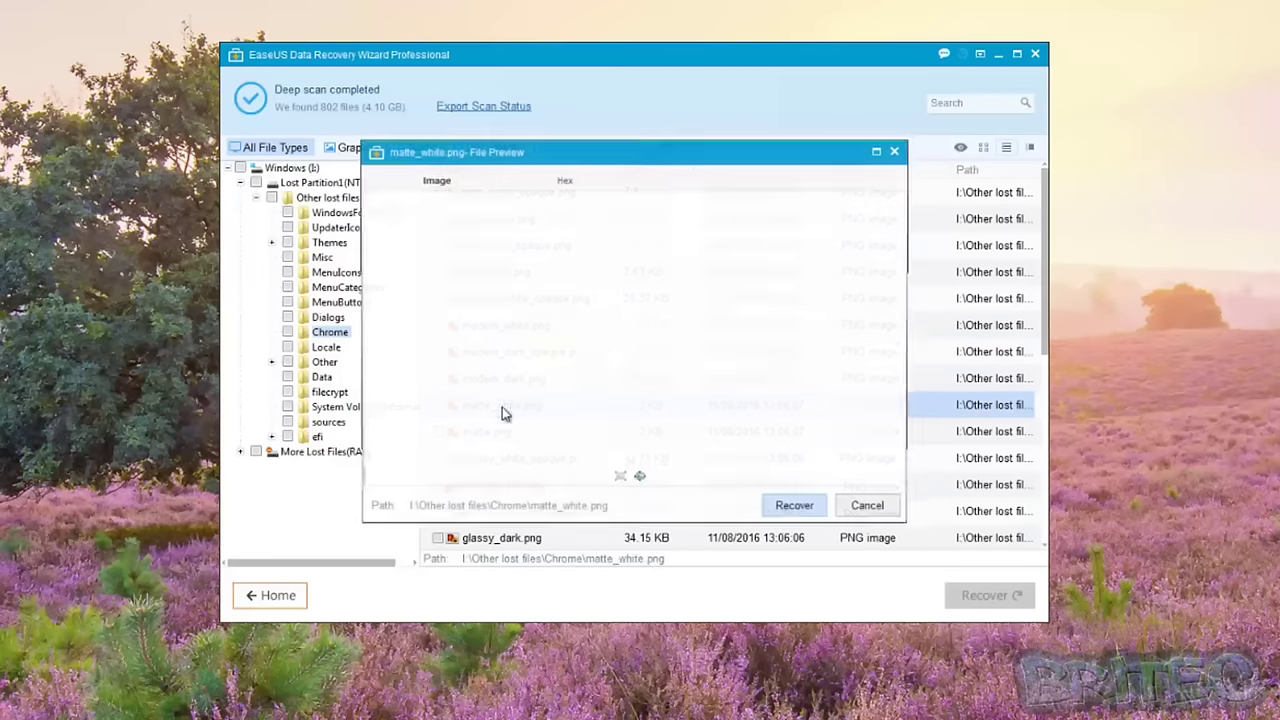
left_click(898, 147)
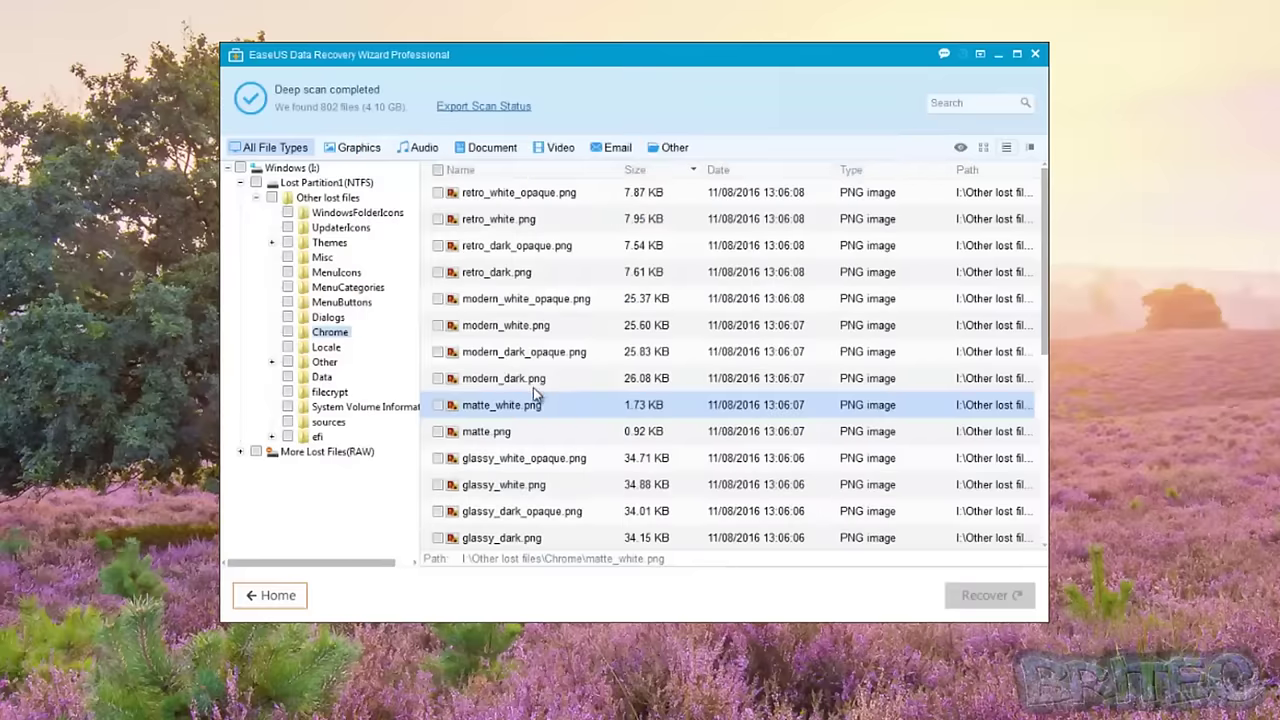
- Preview retro_dark.png and classic_dark_opaque.png from the Chrome folder, closing each preview
left_click(495, 284)
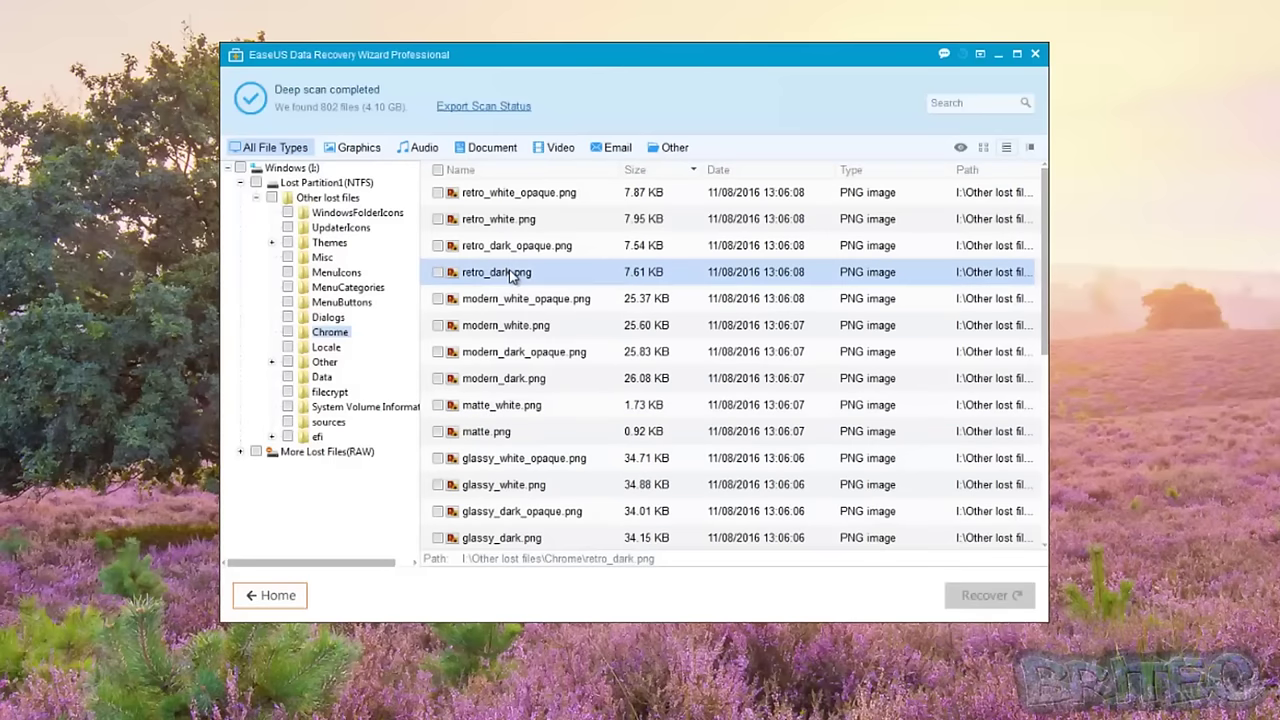
double_click(505, 273)
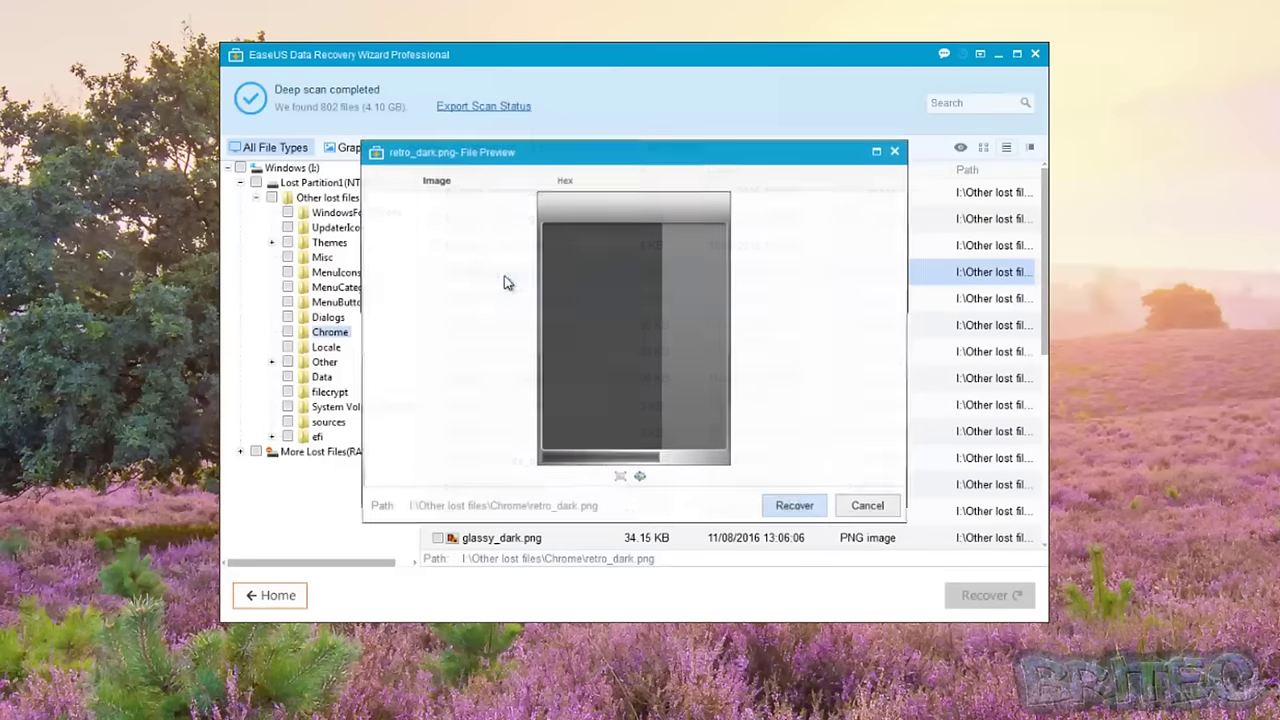
left_click(898, 150)
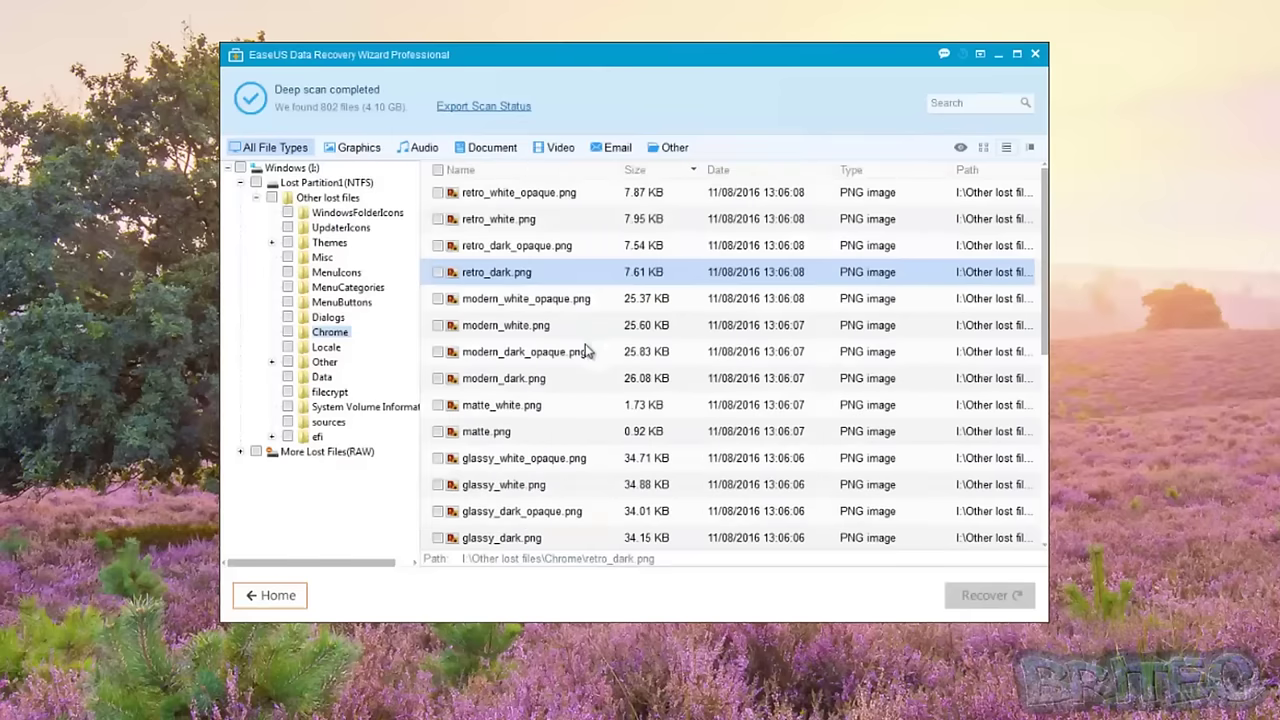
scroll(533, 373, "down", 4)
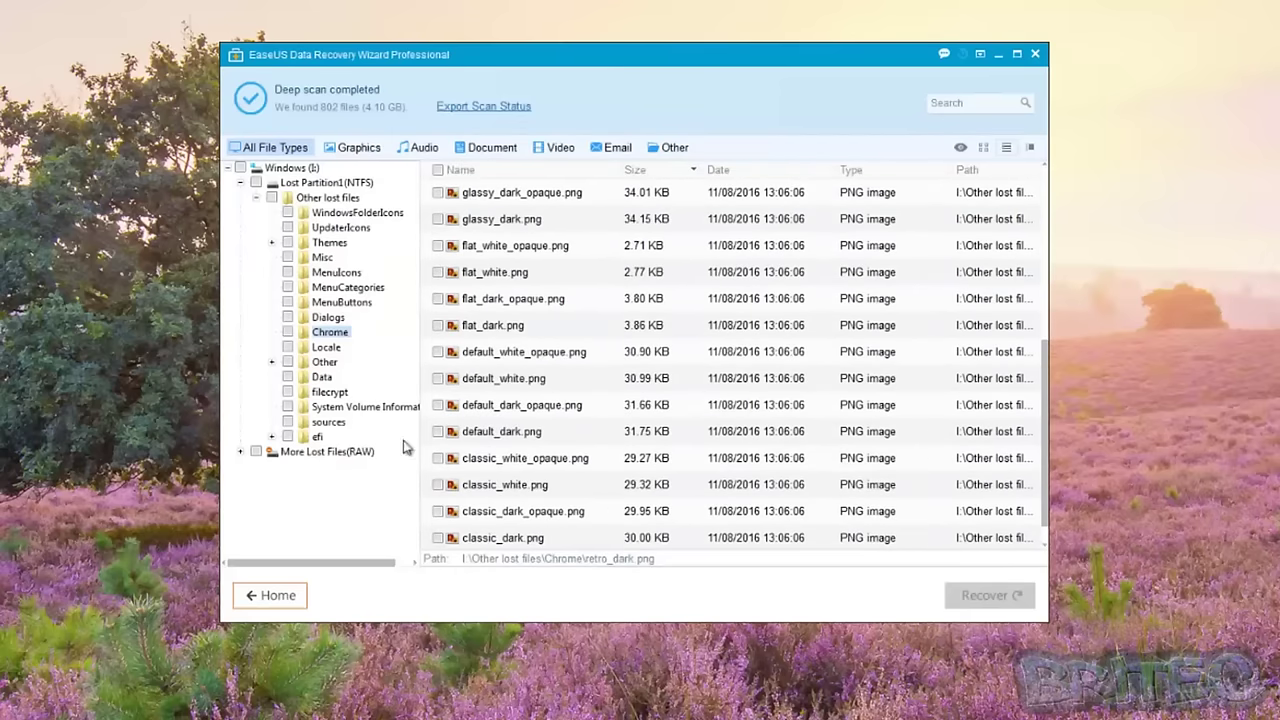
left_click(527, 457)
scroll(515, 487, "down", 1)
double_click(509, 487)
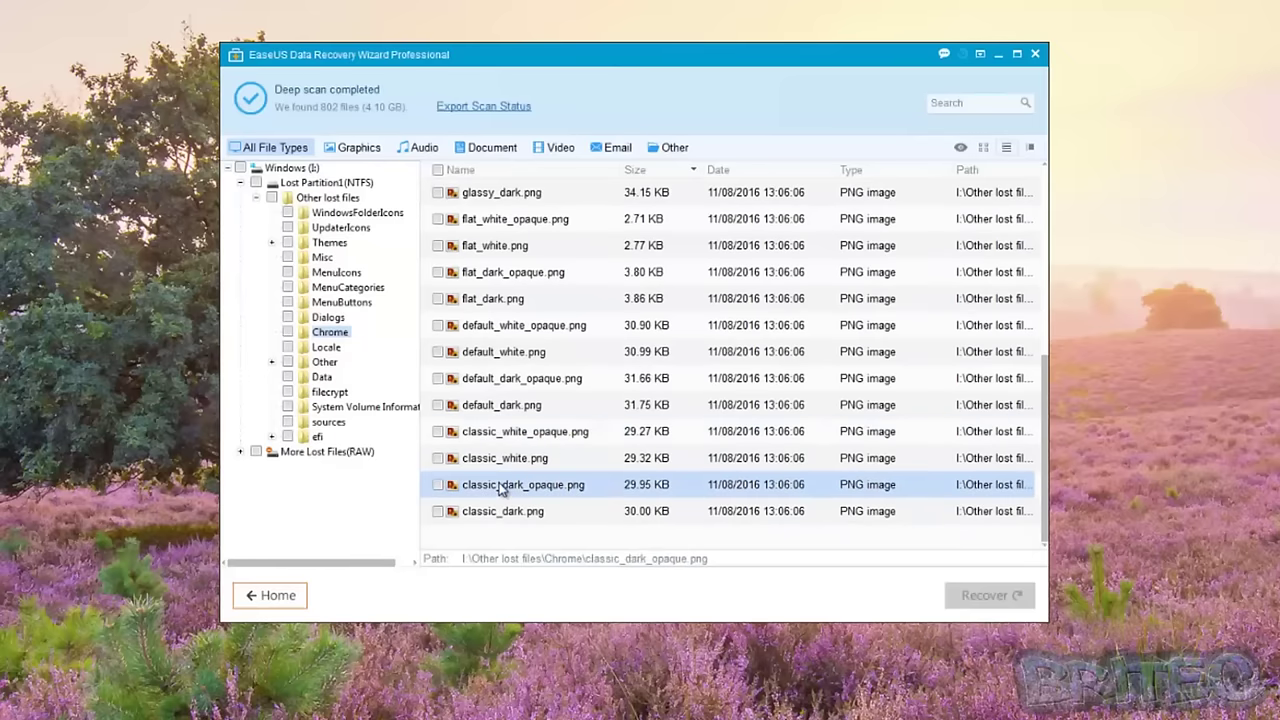
left_click(898, 149)
- Collapse Other lost files, expand More Lost Files(RAW) and preview FILE000.GIF from its GIF graphics folder
left_click(256, 198)
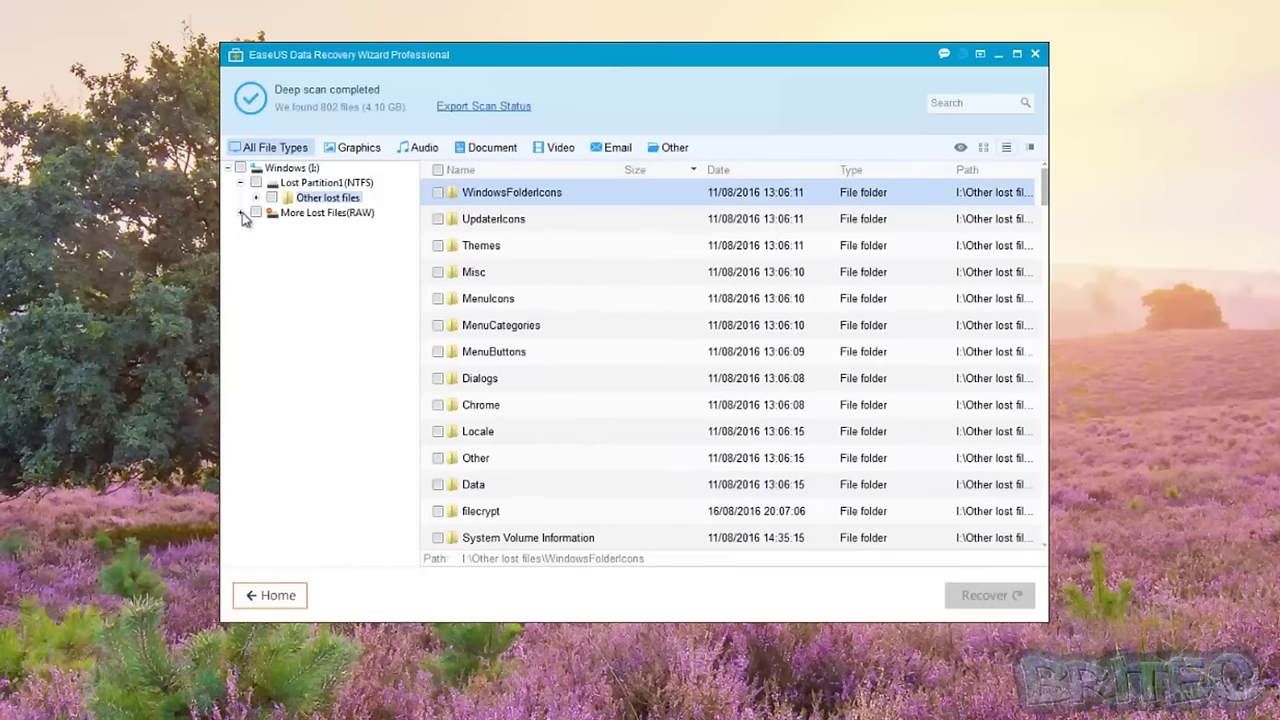
left_click(240, 213)
left_click(318, 230)
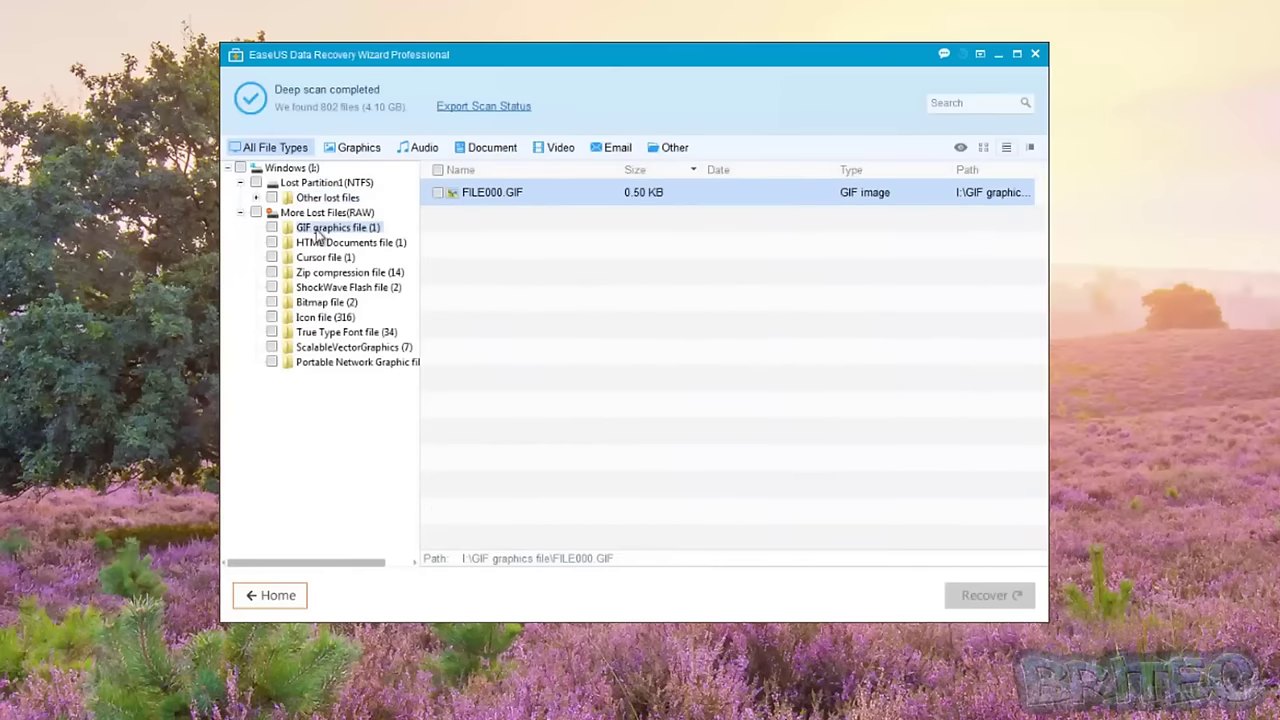
double_click(541, 193)
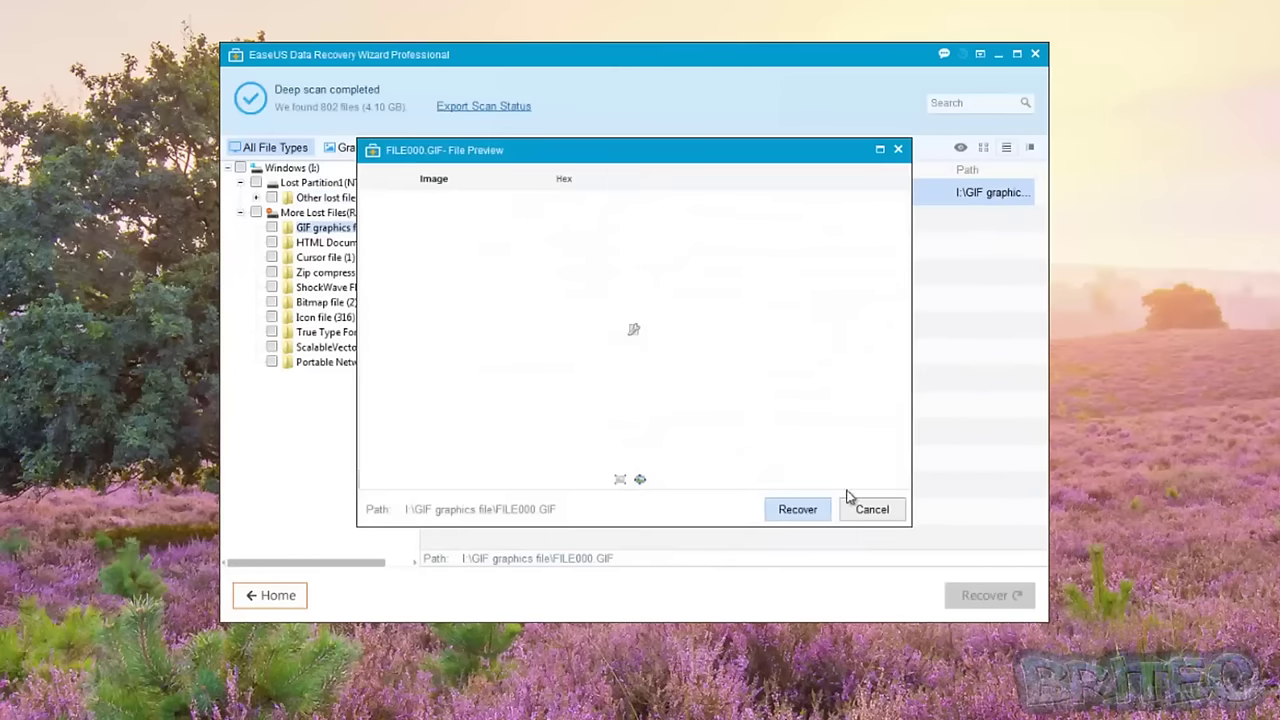
left_click(878, 511)
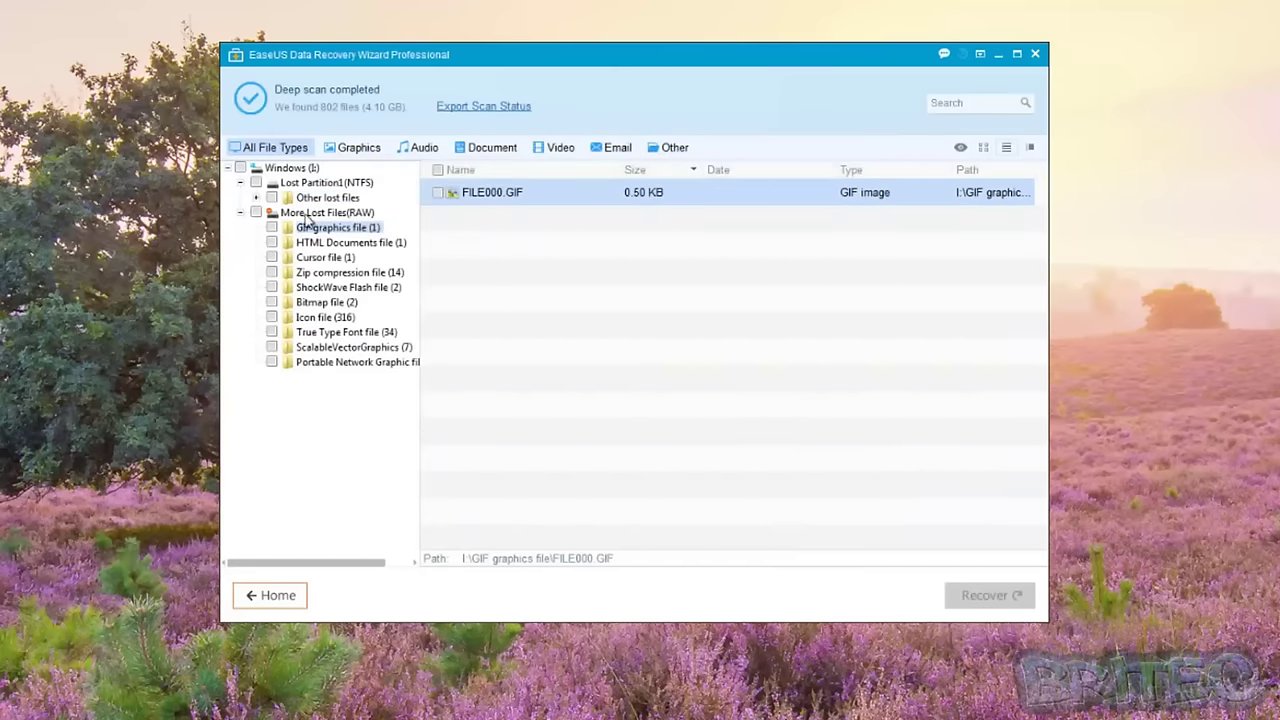
double_click(505, 192)
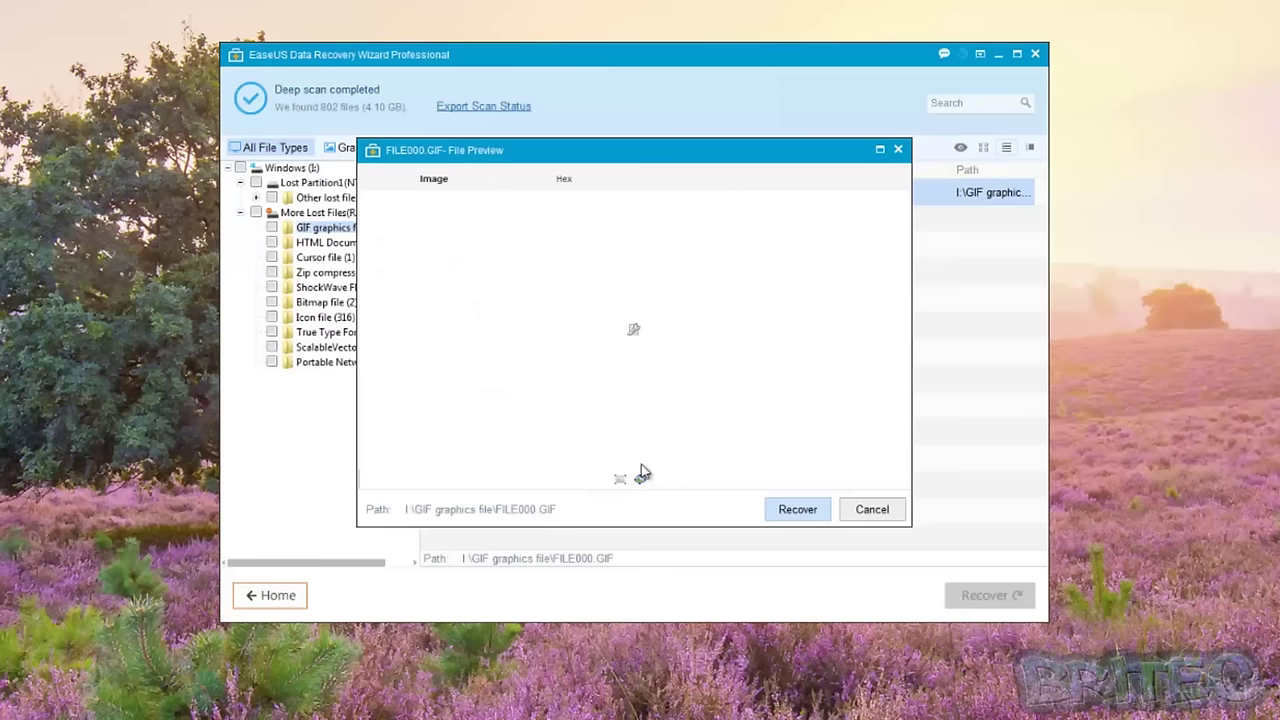
left_click(881, 516)
- Collapse More Lost Files(RAW), expand Other lost files and mark the whole Chrome folder for recovery
left_click(240, 213)
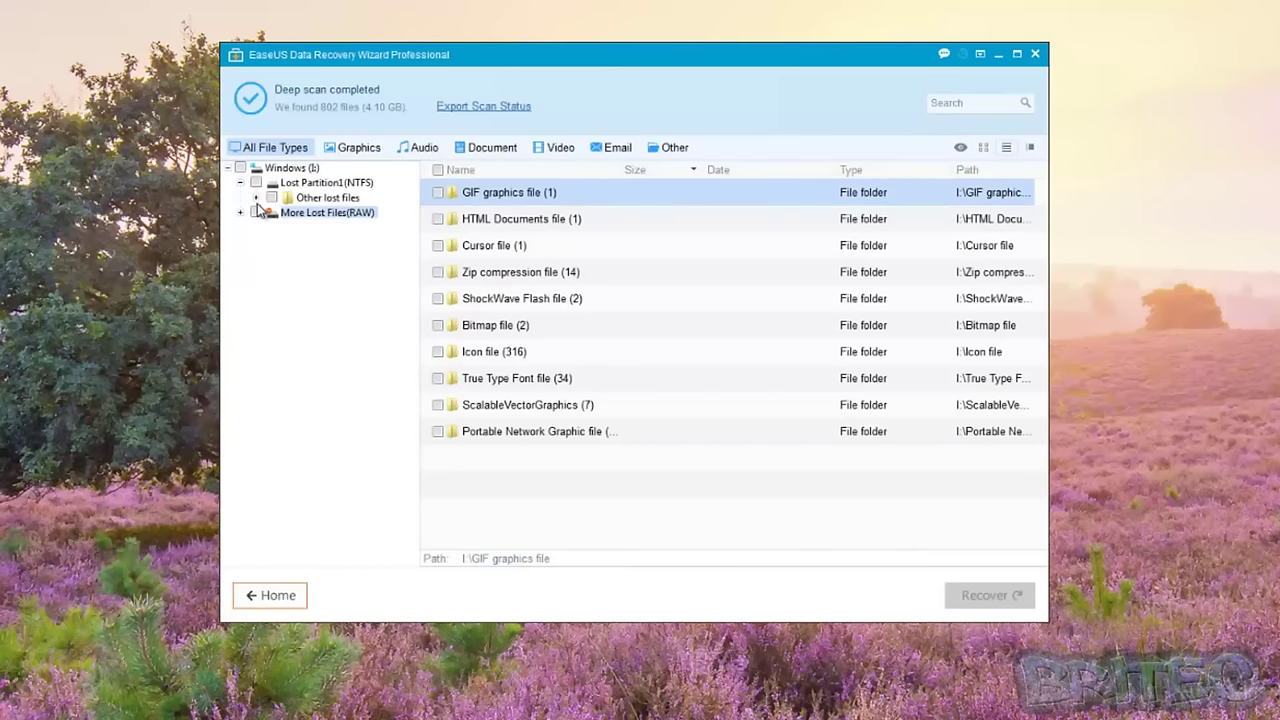
left_click(256, 197)
left_click(288, 333)
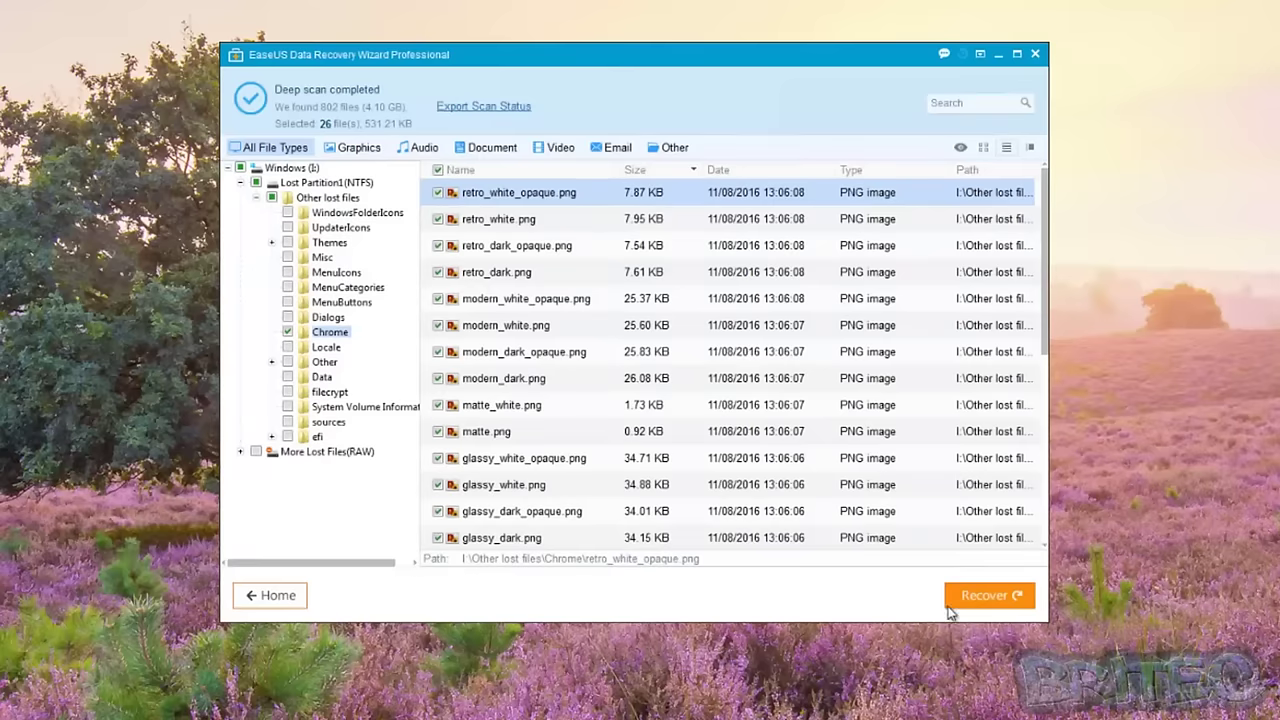
- Recover the marked Chrome files into a new folder named backup on the Games (G:) drive
left_click(988, 600)
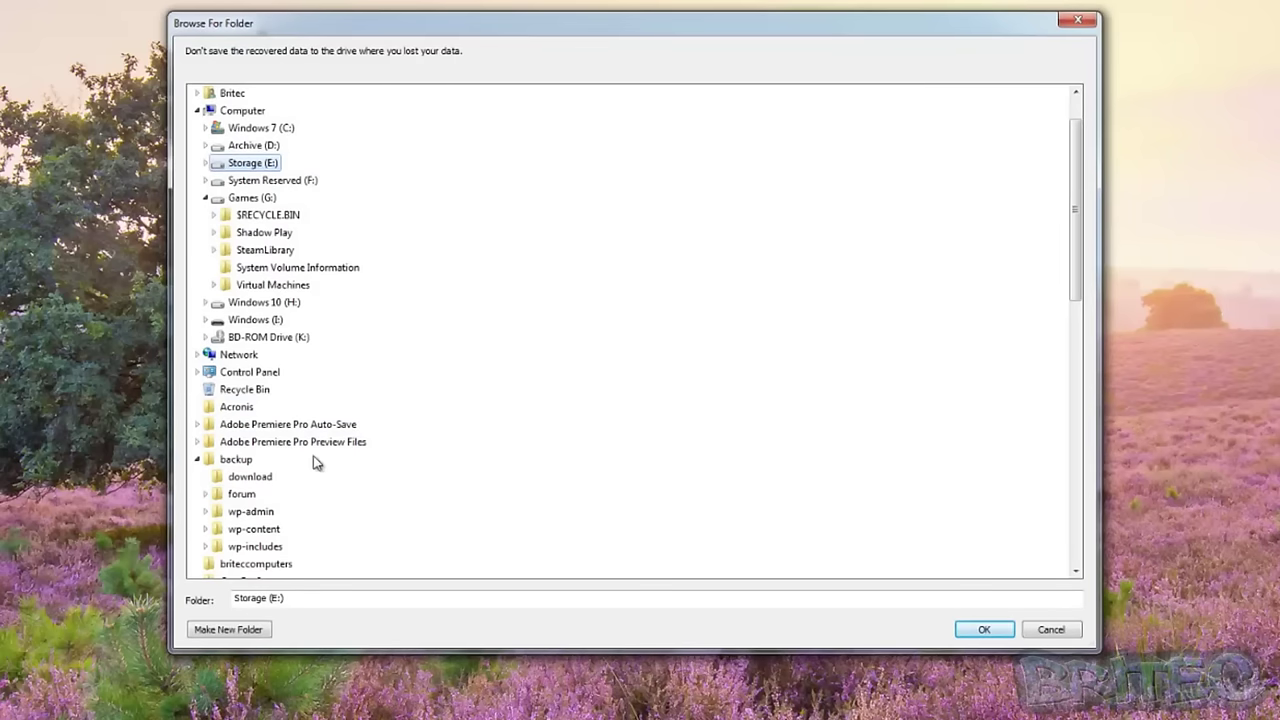
left_click(251, 199)
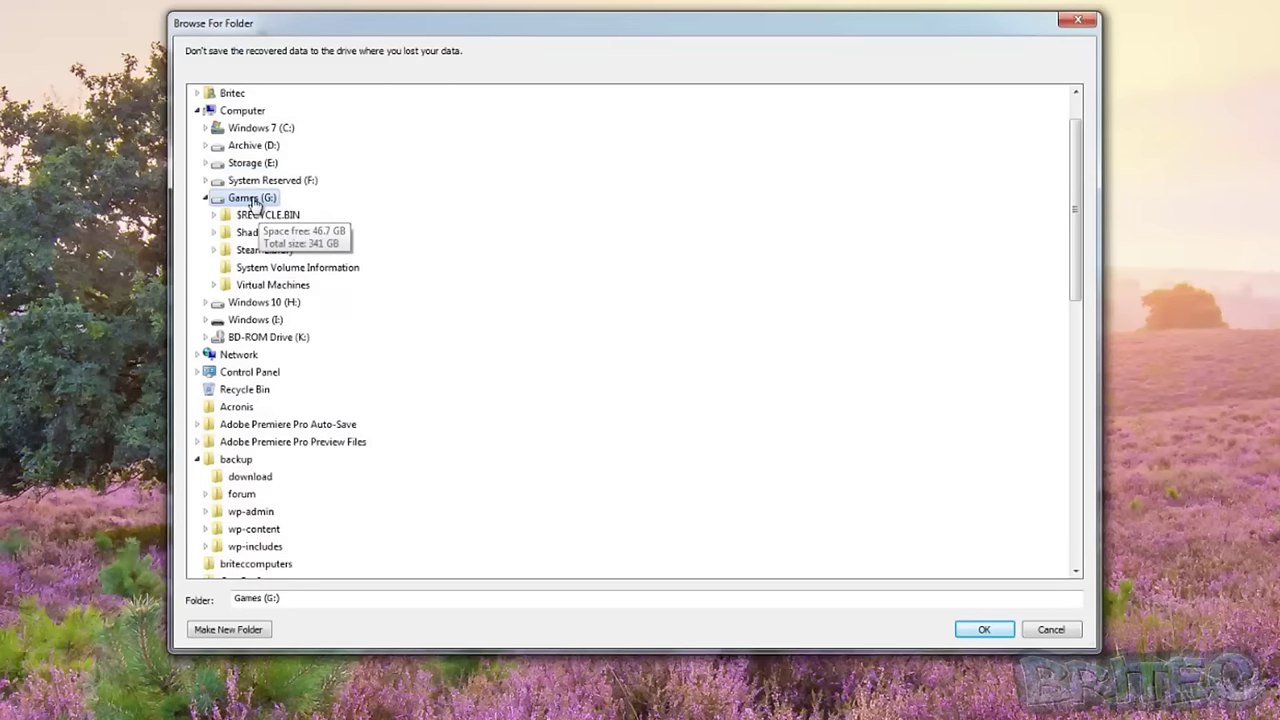
left_click(232, 631)
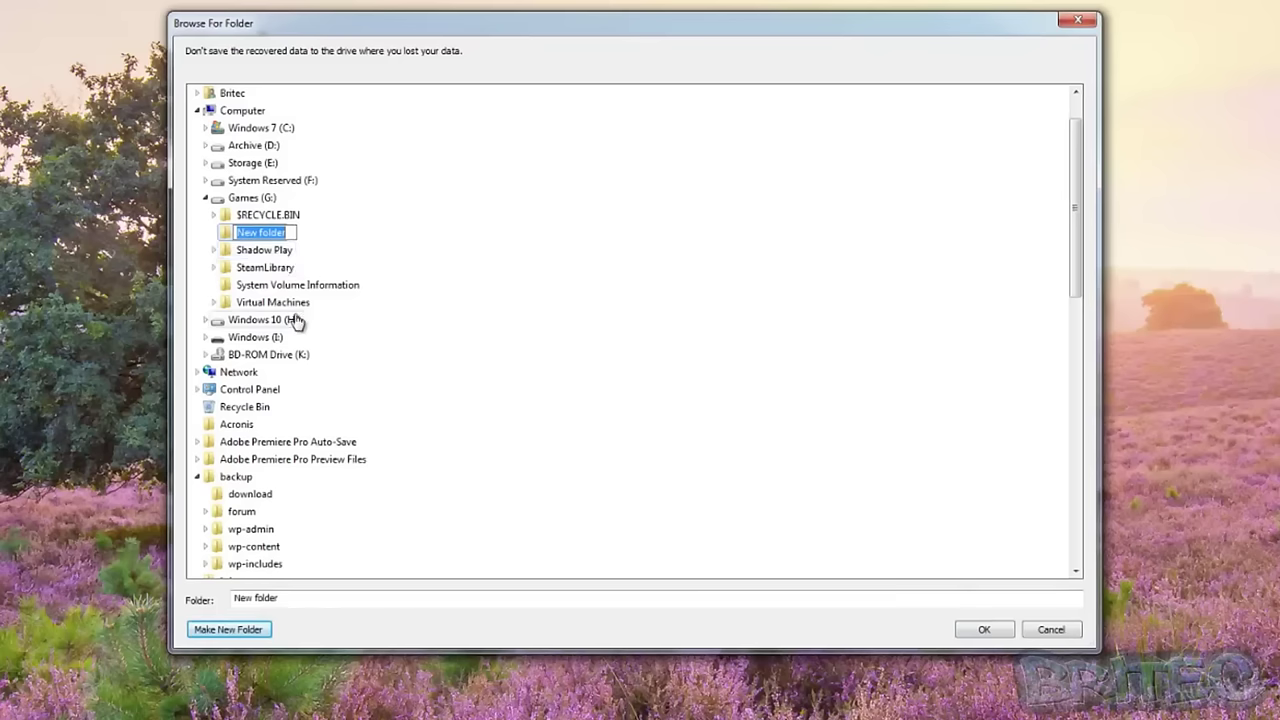
type("backup")
key("Return")
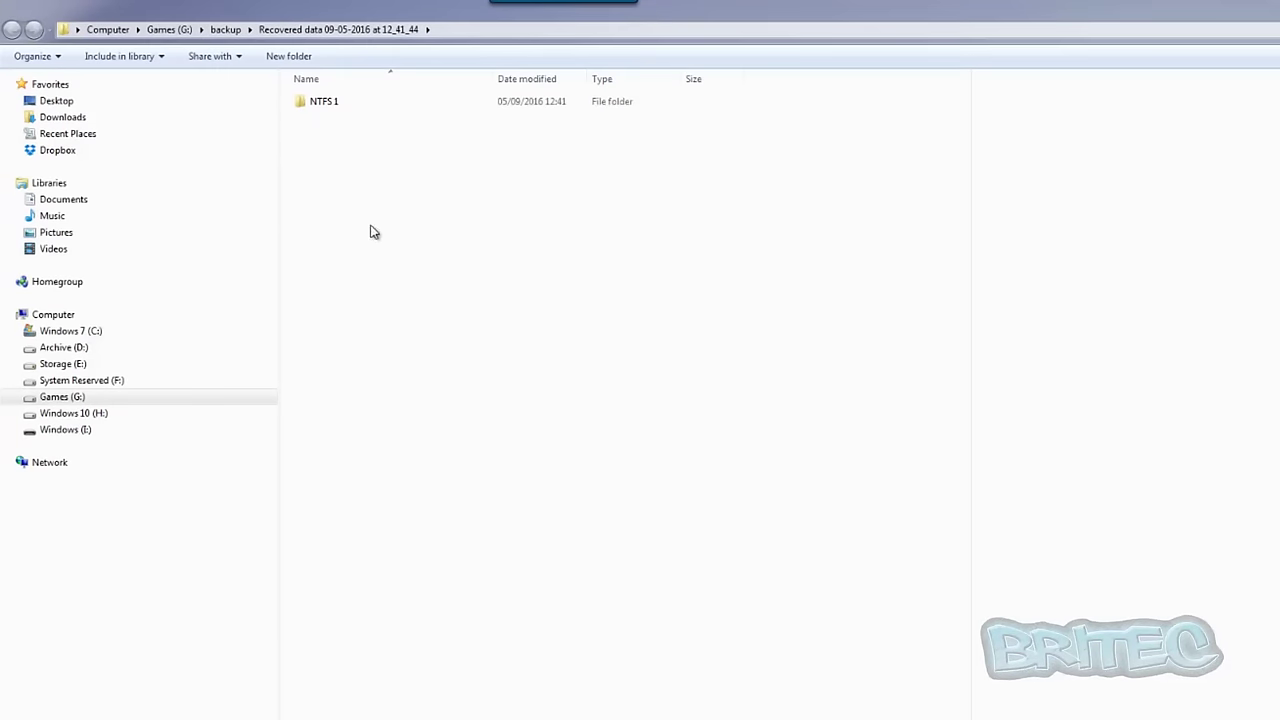
- Open the recovered Chrome folder through NTFS 1 and Other lost files
double_click(324, 103)
left_click(336, 110)
double_click(336, 106)
double_click(334, 104)
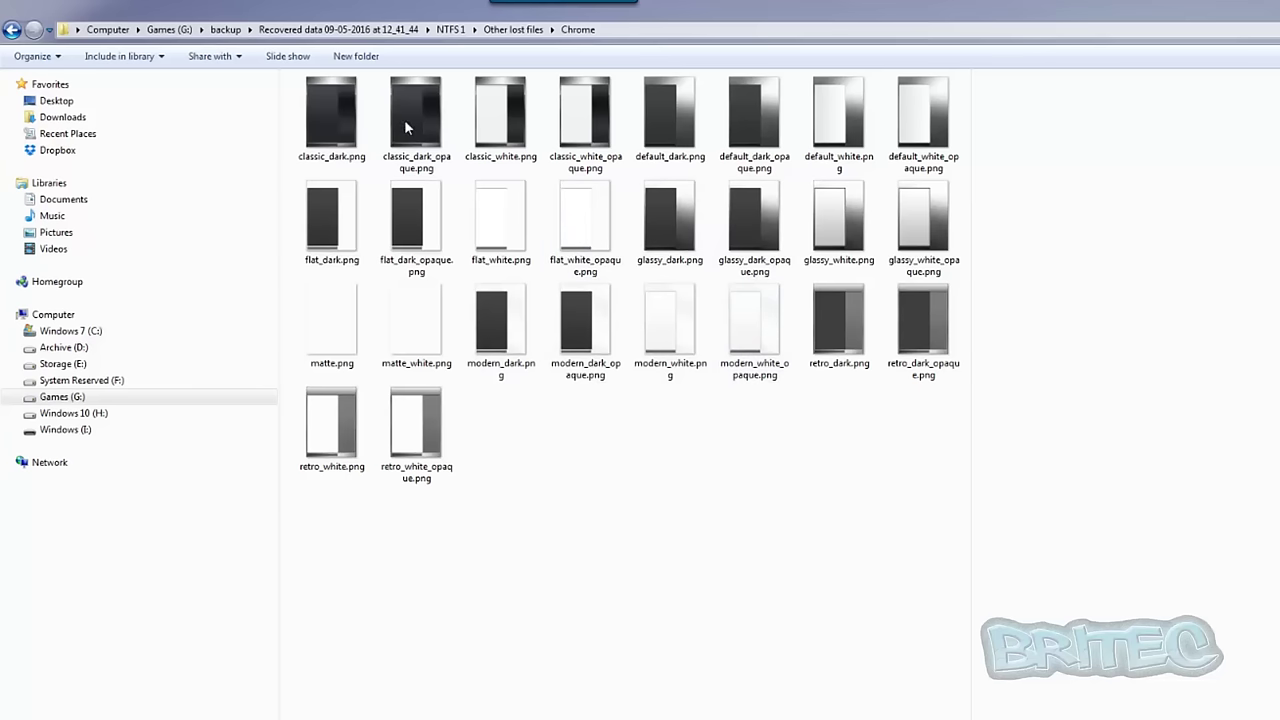
- Look through the recovered PNG images in the Chrome folder, from the classic files to the modern and retro ones
left_click(331, 115)
left_click(500, 118)
left_click(651, 165)
left_click(586, 150)
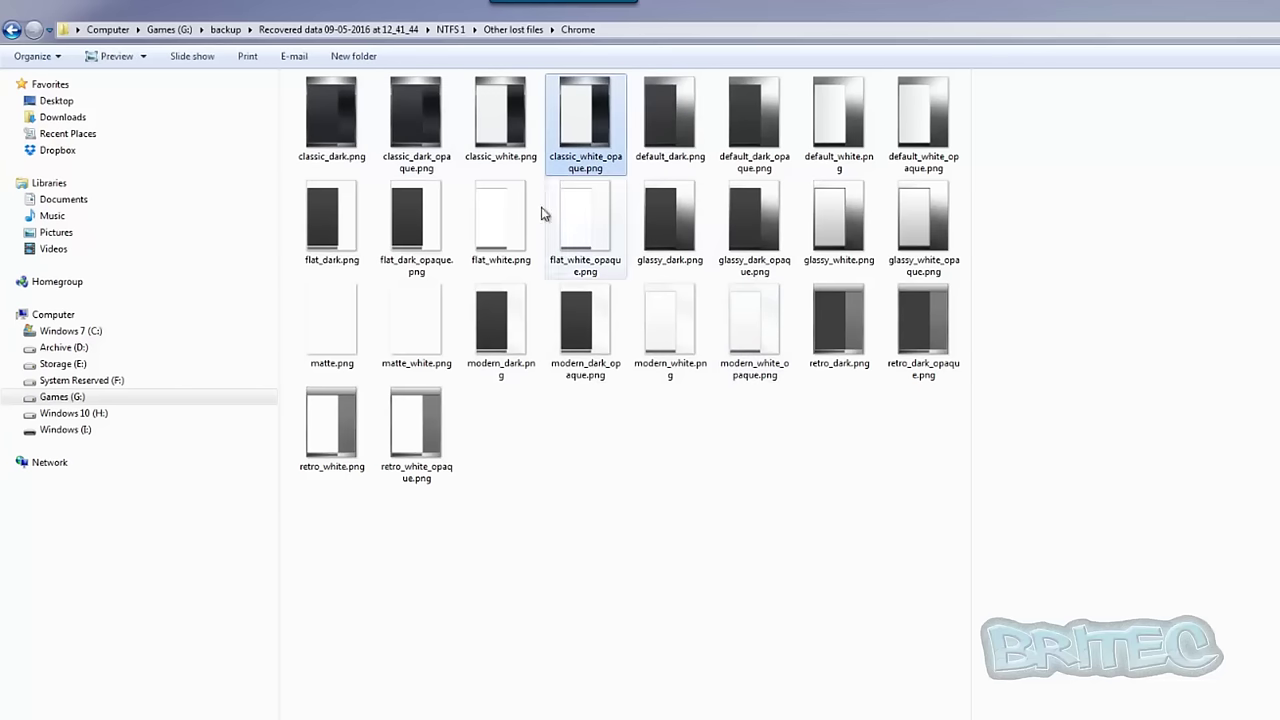
left_click(498, 225)
left_click(422, 250)
left_click(408, 331)
left_click(493, 325)
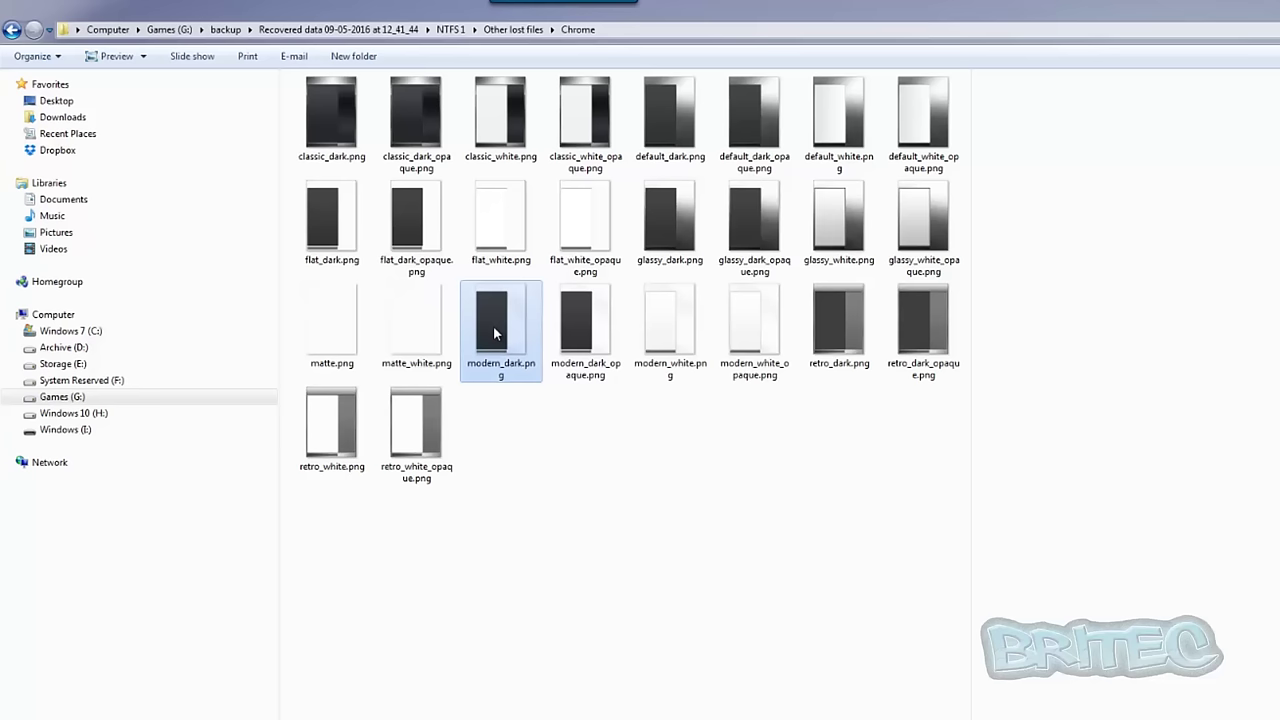
left_click(574, 337)
left_click(675, 332)
left_click(755, 330)
left_click(840, 325)
left_click(912, 250)
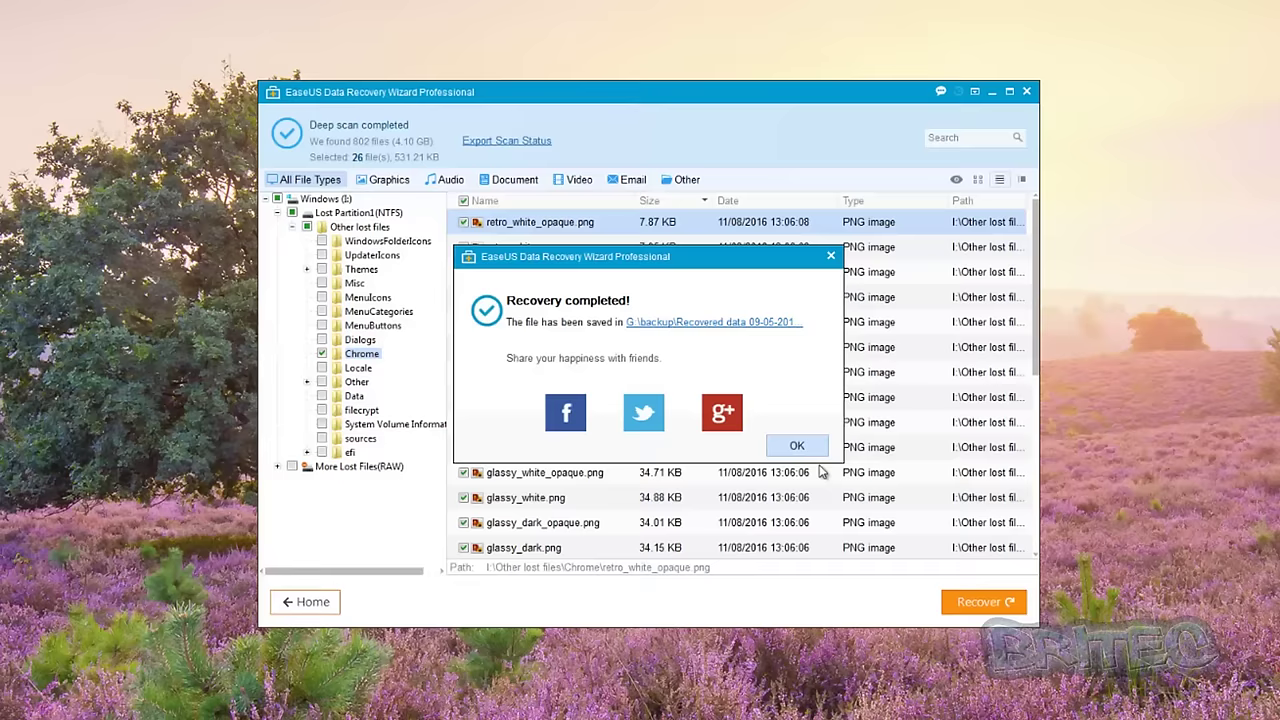
- Dismiss the recovery completion message and view retro_dark_opaque.png, retro_dark.png and modern_white_opaque.png in the preview pane
left_click(796, 446)
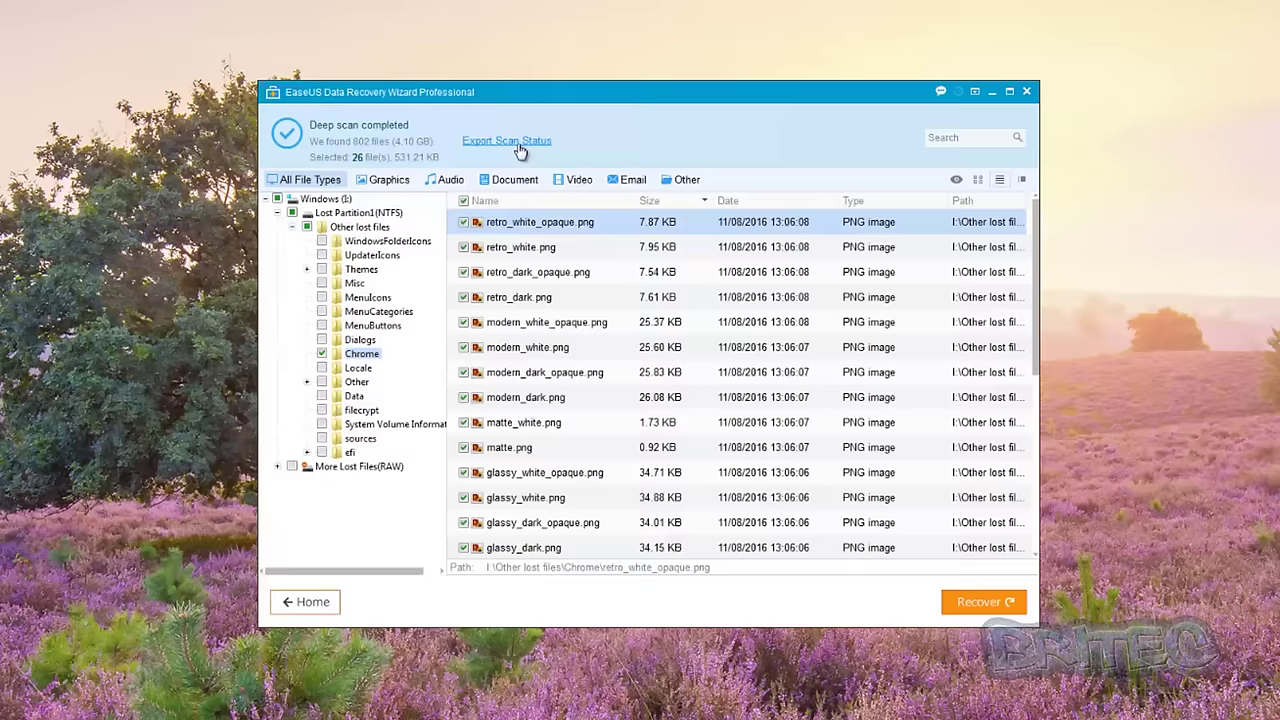
left_click(1022, 181)
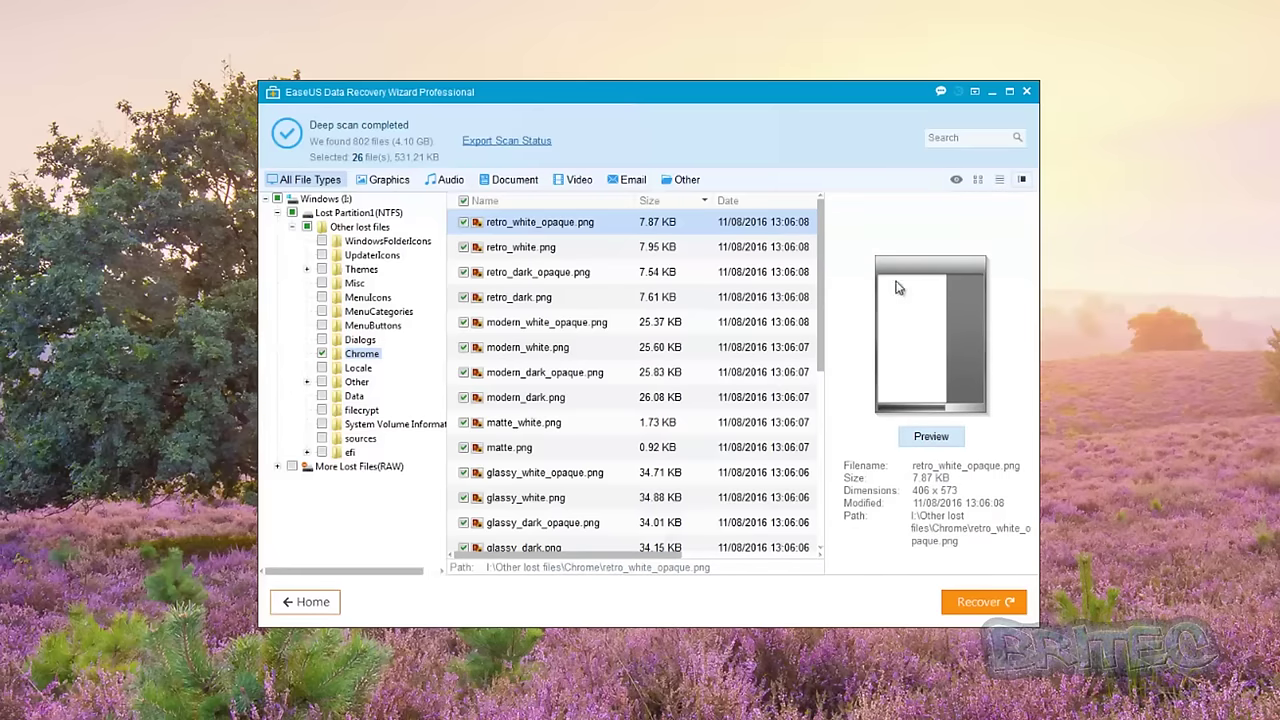
left_click(516, 273)
left_click(527, 301)
left_click(520, 323)
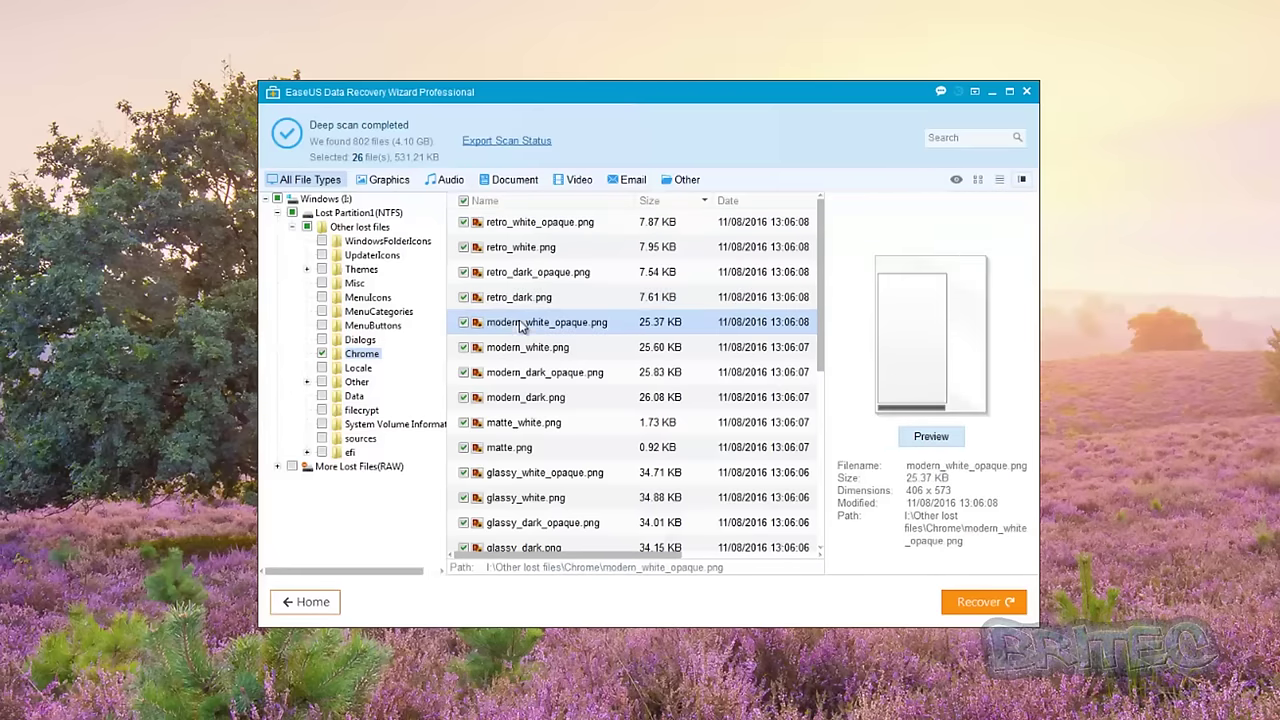
- Switch the Chrome file listing to the detailed list and then to thumbnails
left_click(1001, 182)
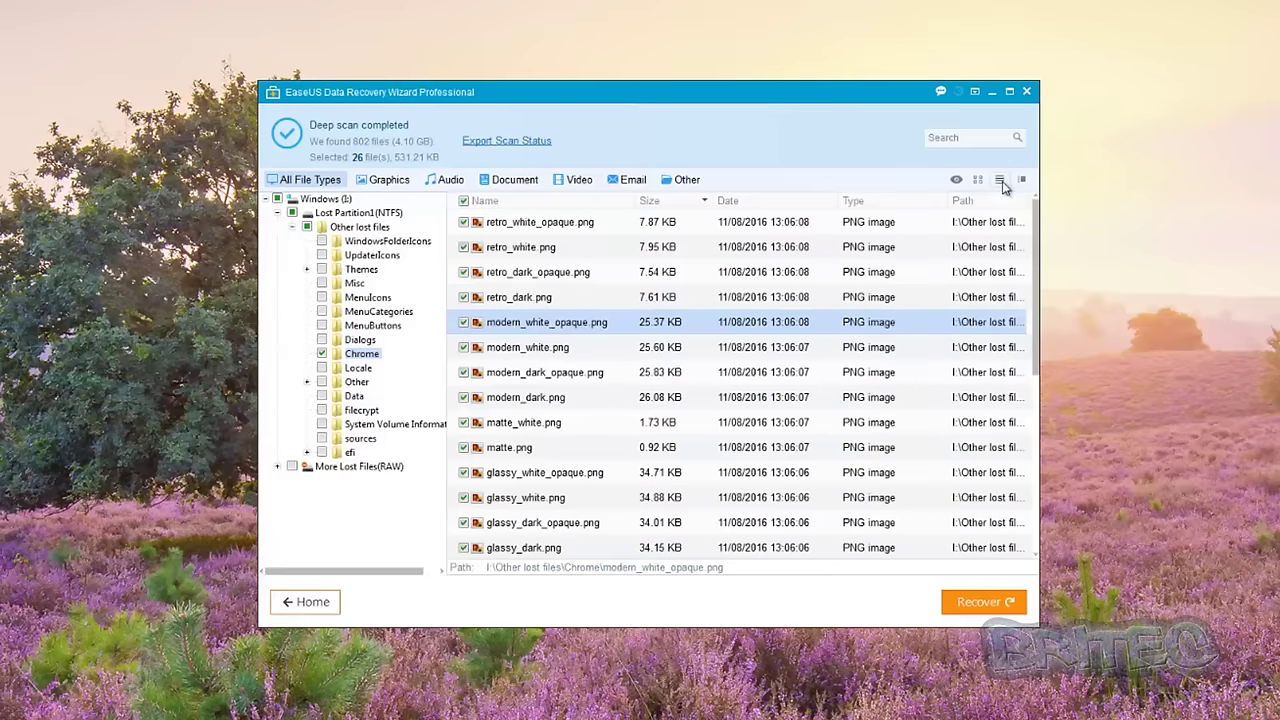
left_click(979, 183)
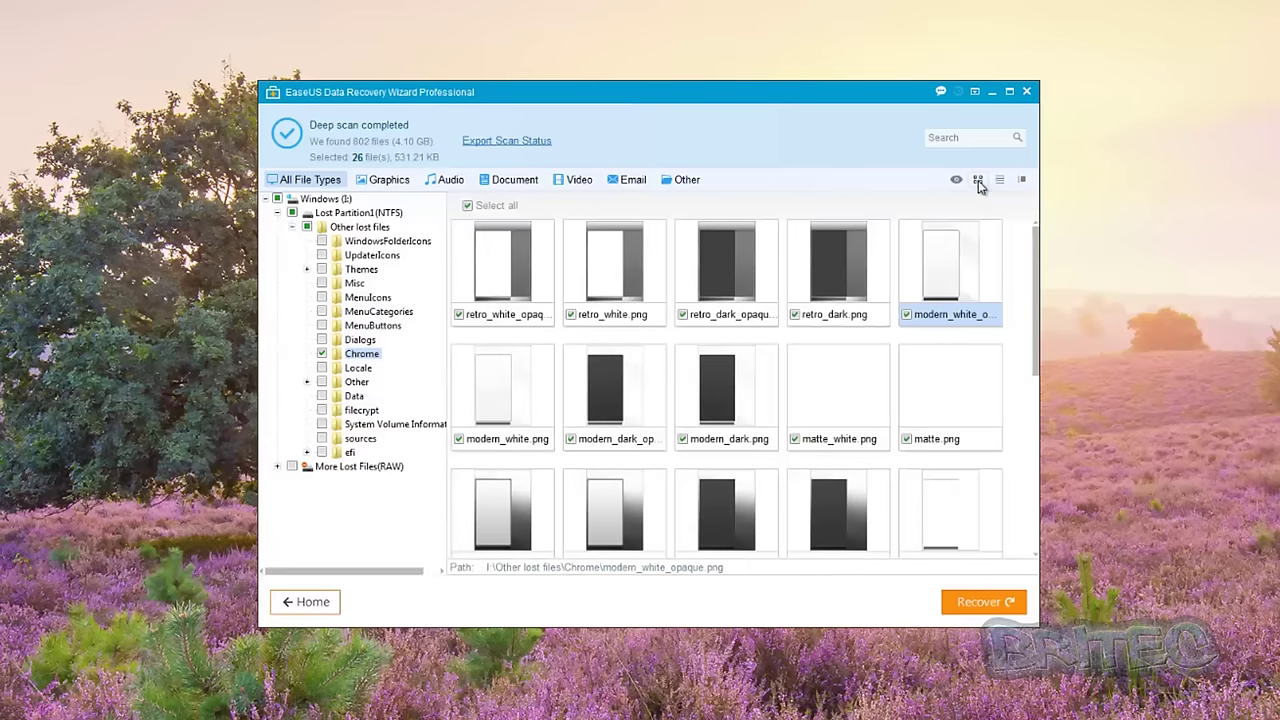
left_click(956, 181)
left_click(897, 181)
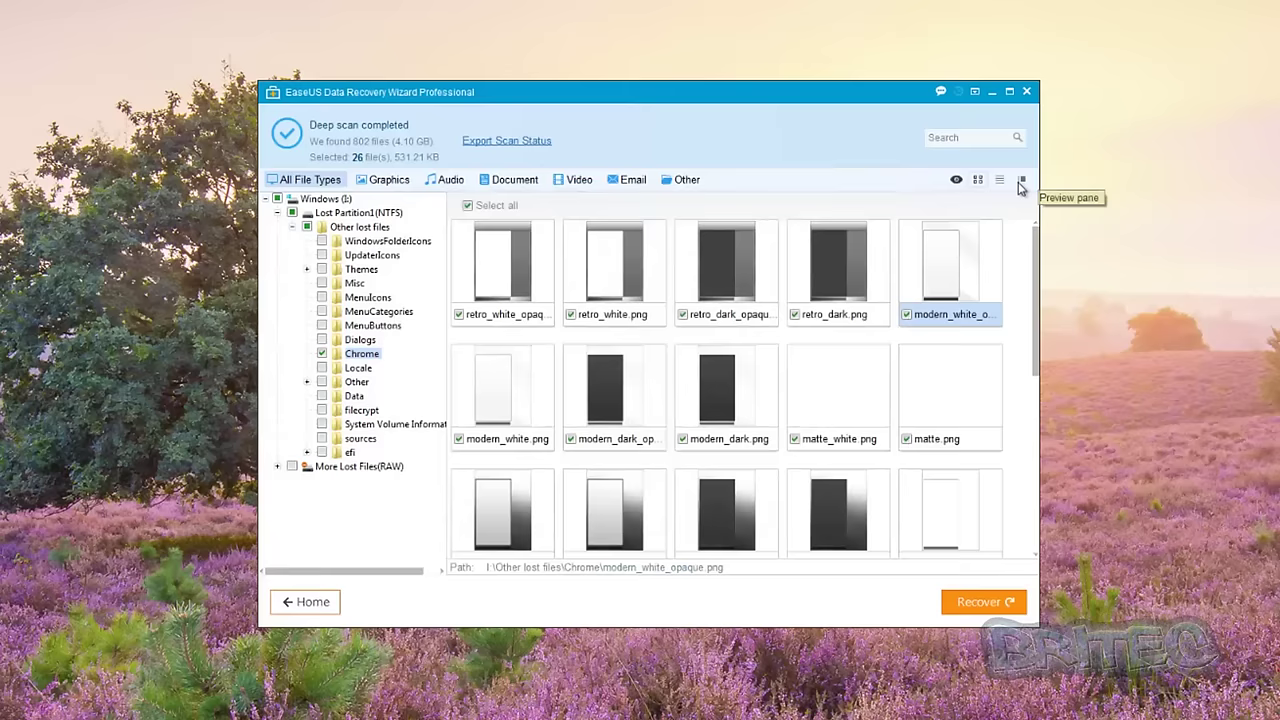
- Review the scan results filtered by Other, Email, Video, Audio and Graphics file types
left_click(687, 182)
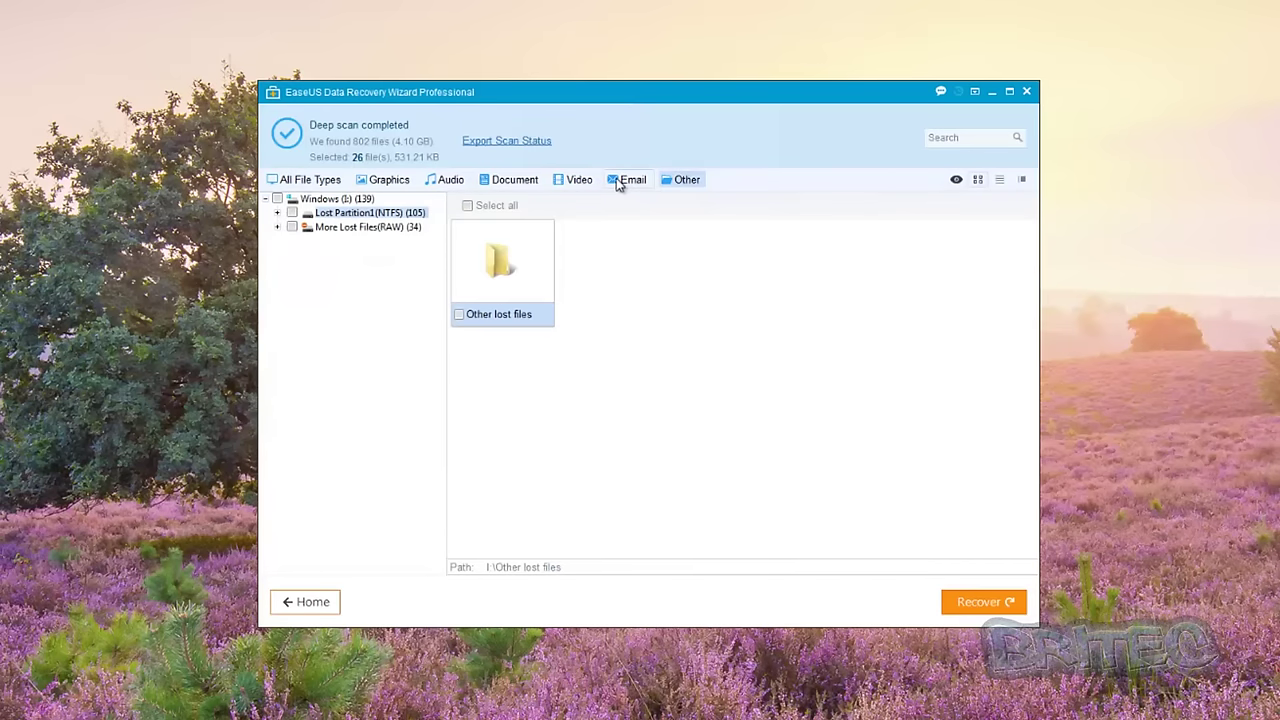
left_click(620, 181)
left_click(579, 181)
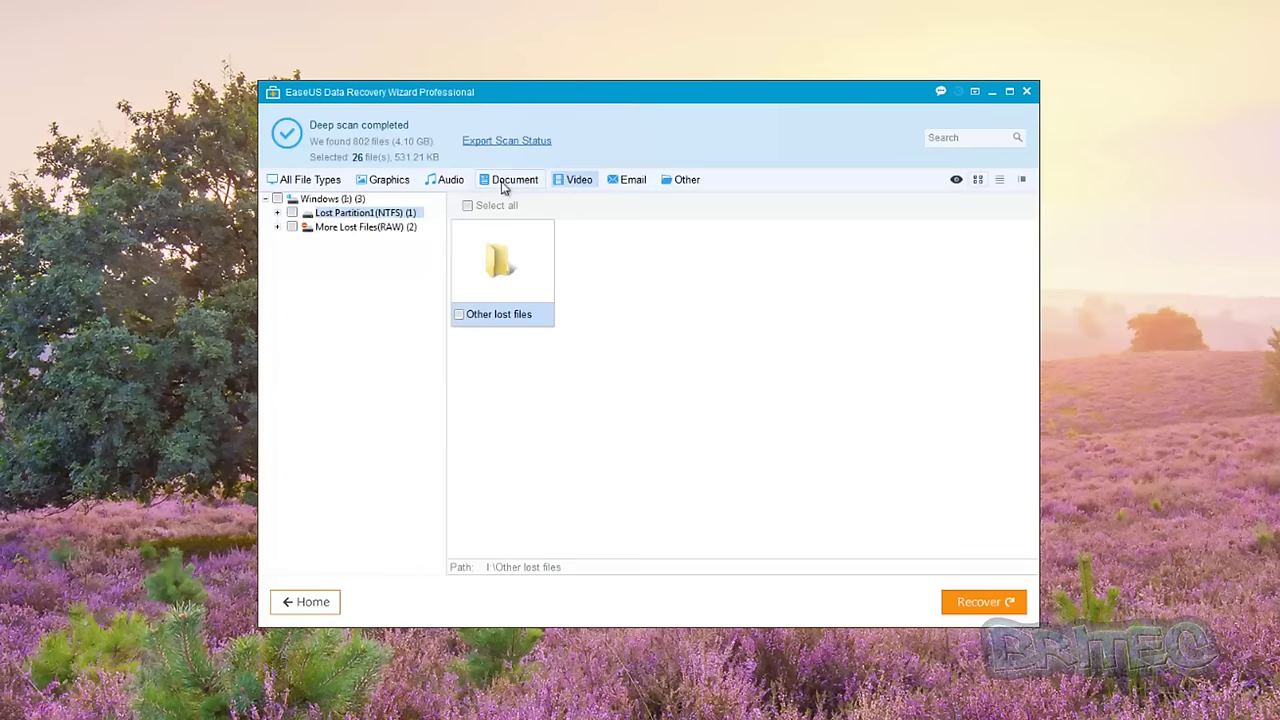
left_click(436, 181)
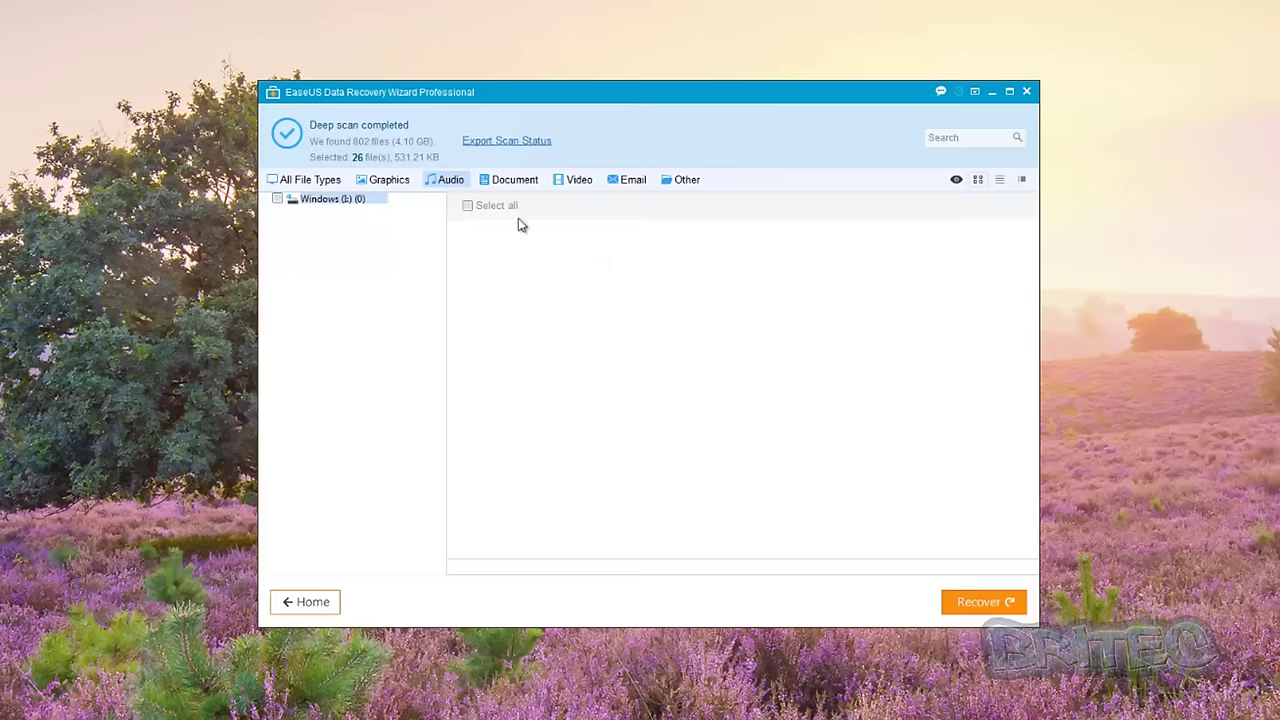
left_click(382, 182)
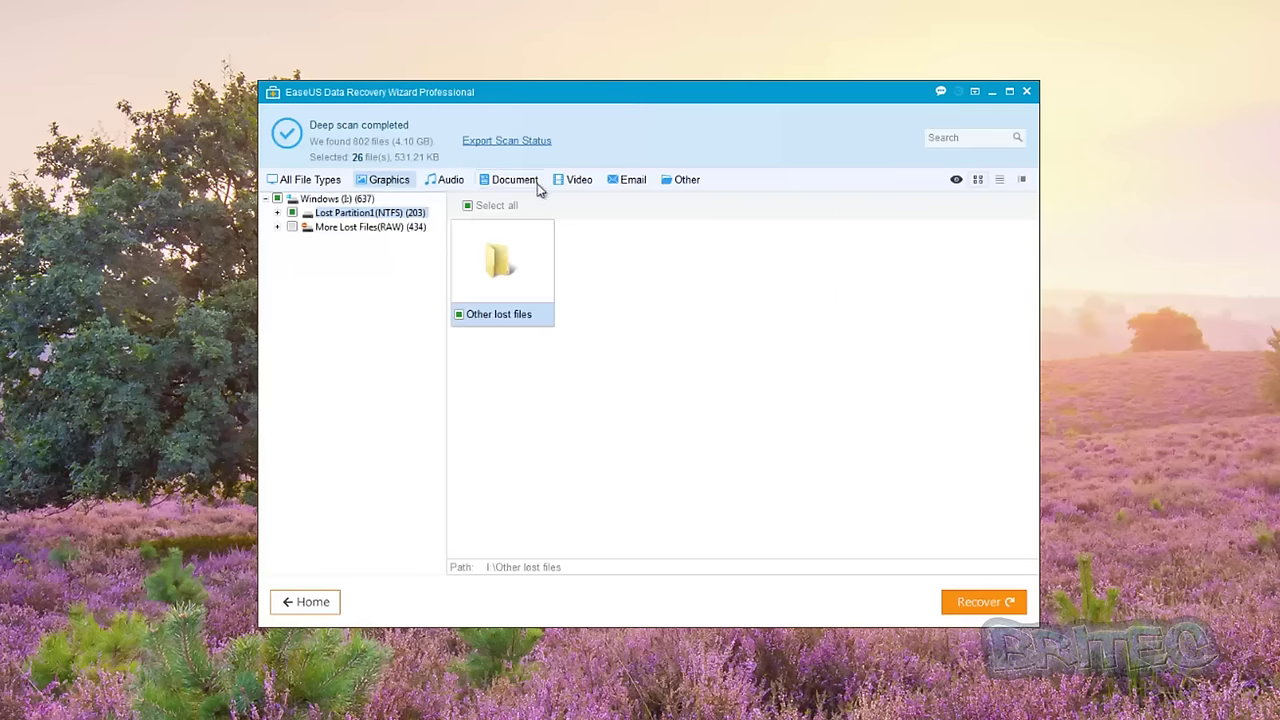
- Filter the scan results to Video and open System Volume Information inside Other lost files
left_click(579, 184)
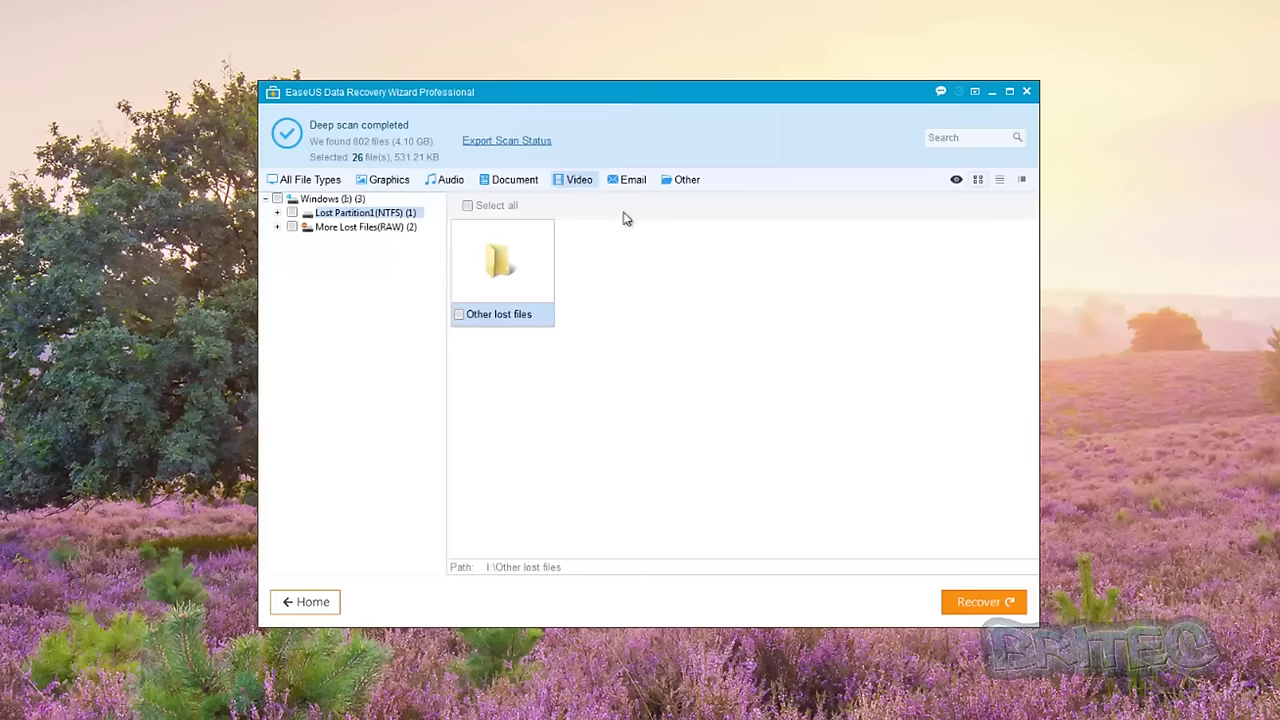
left_click(622, 181)
left_click(577, 182)
double_click(480, 276)
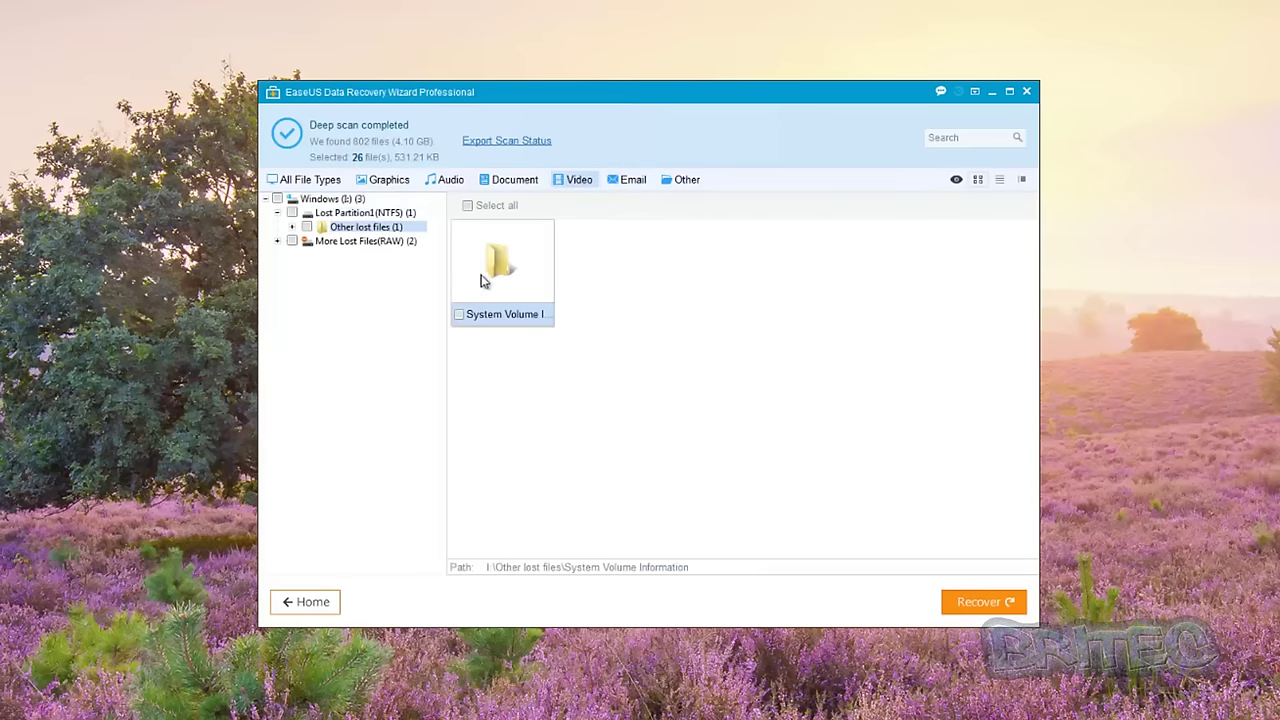
double_click(502, 288)
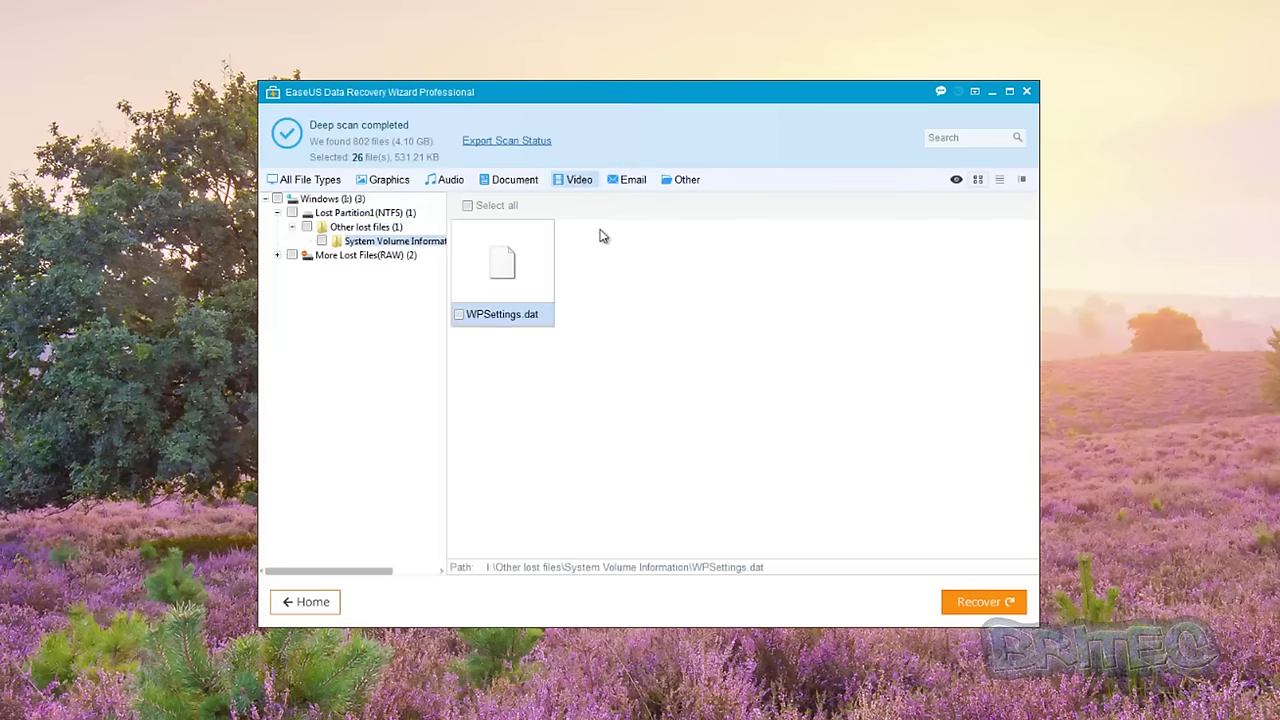
- Close the data recovery wizard
left_click(1026, 91)
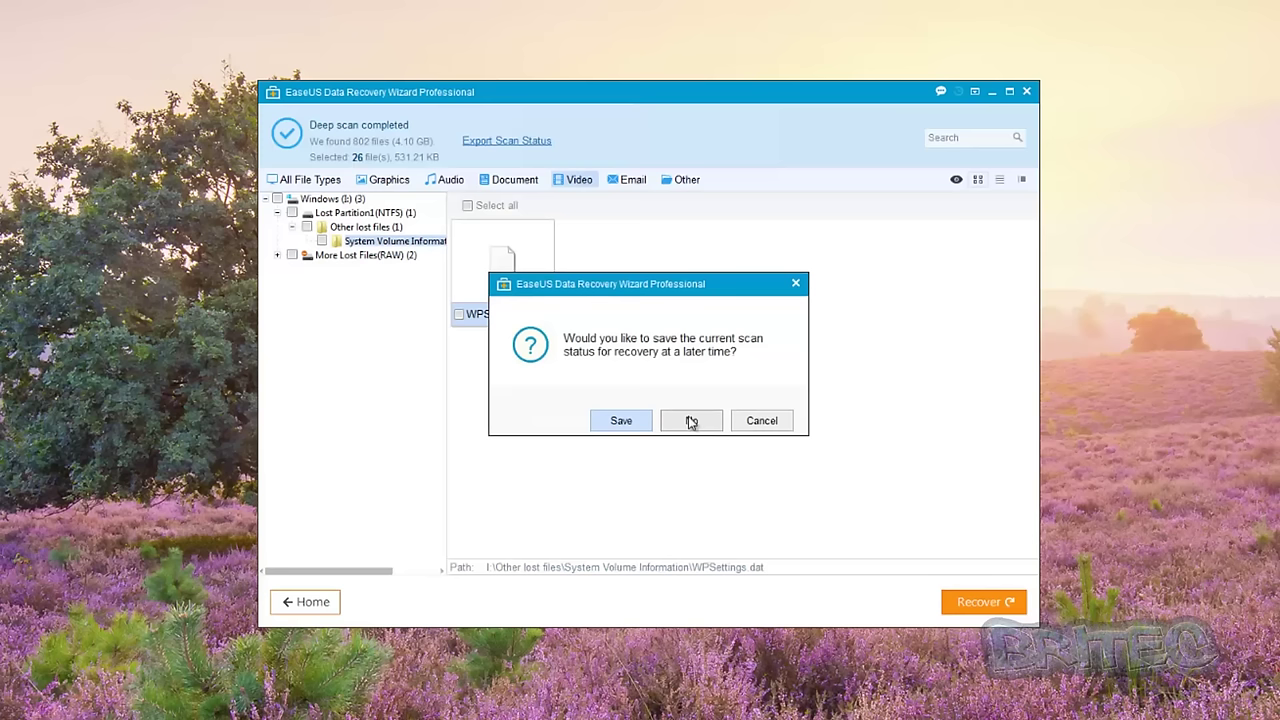